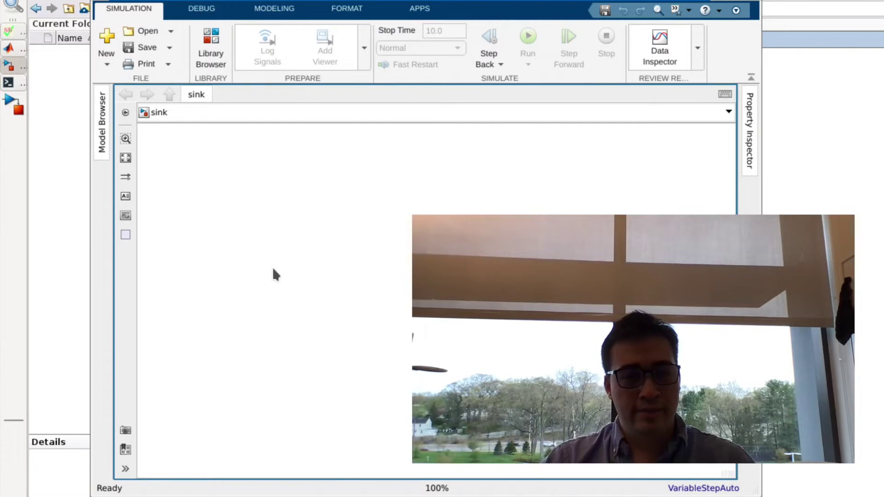
# - Quick-insert an In1 inport block into the empty sink model
pyautogui.doubleClick(273, 270)
pyautogui.press('Escape')
pyautogui.doubleClick(274, 274)
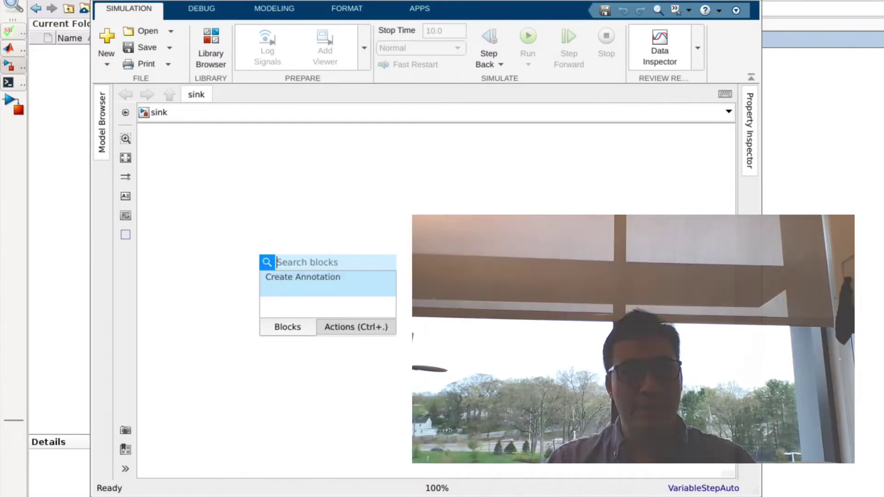
pyautogui.write('in1')
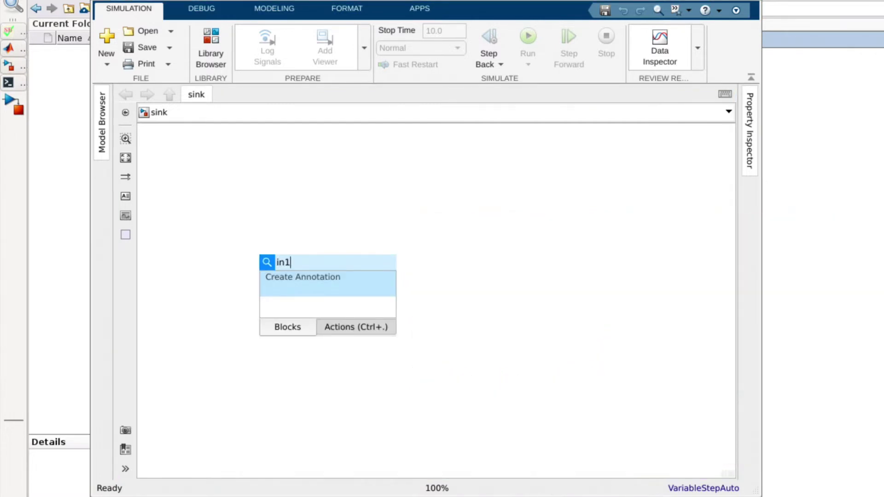
pyautogui.press('Return')
# - Create an empty subsystem from a marked area and name it Logic
pyautogui.moveTo(401, 212); pyautogui.dragTo(587, 300)
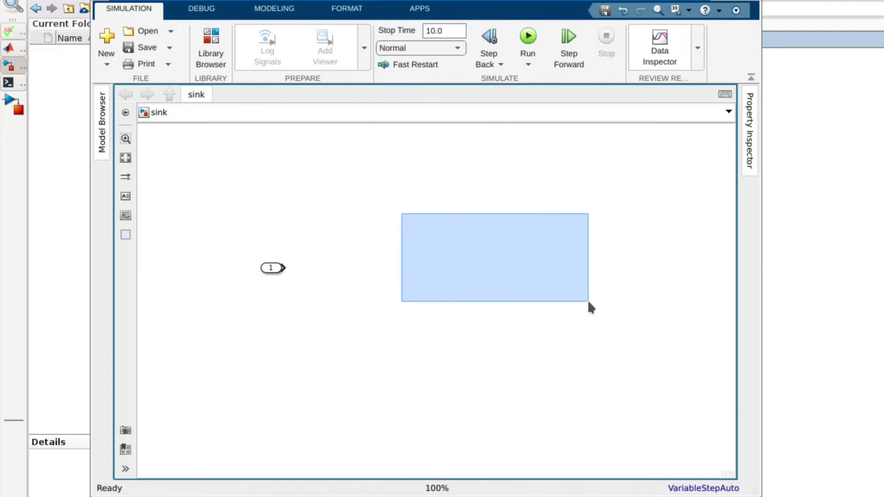
pyautogui.click(513, 323)
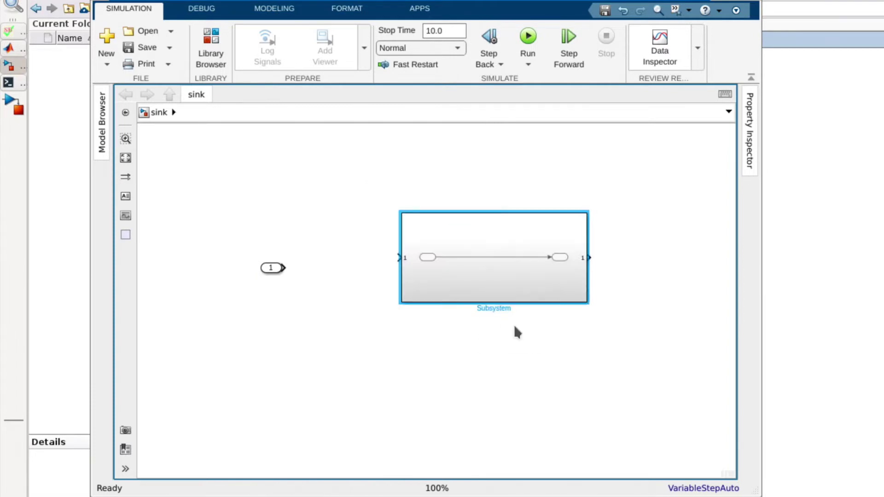
pyautogui.click(494, 307)
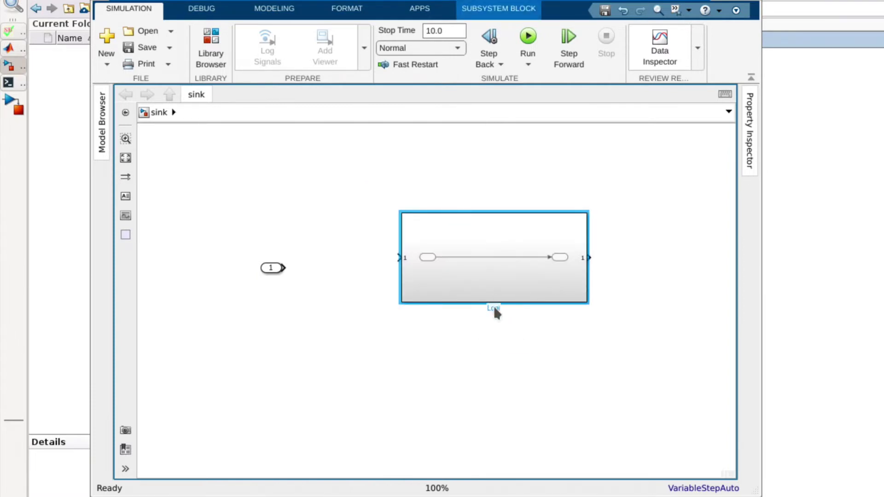
pyautogui.write('Logic')
pyautogui.click(506, 343)
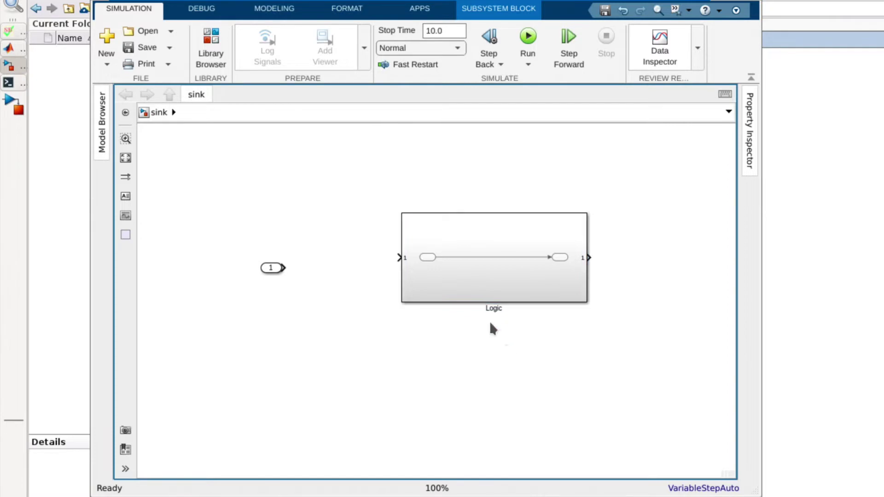
# - Align the Logic subsystem with In1 and wire In1 to its input
pyautogui.click(448, 272)
pyautogui.moveTo(444, 277); pyautogui.dragTo(441, 277)
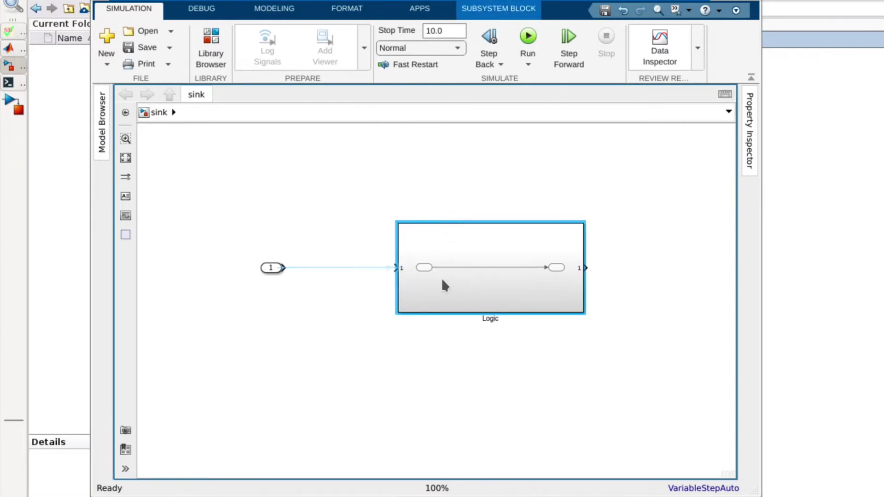
pyautogui.moveTo(374, 270); pyautogui.dragTo(374, 266)
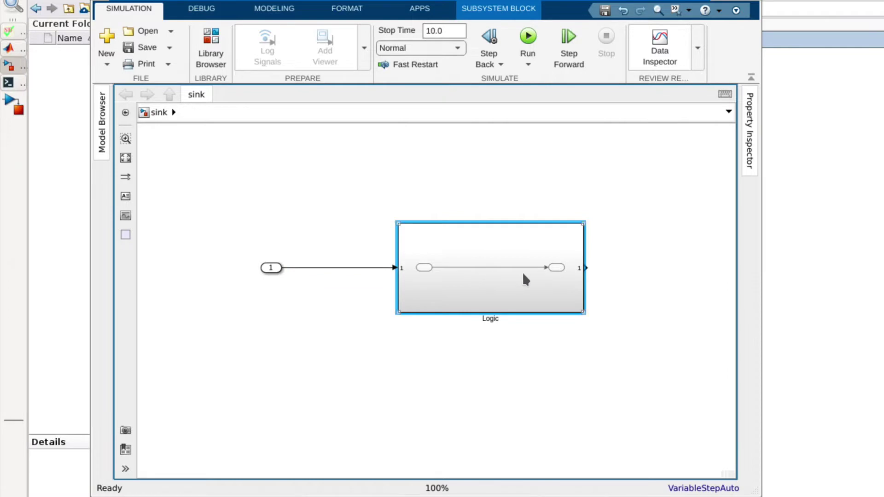
# - In the Property Inspector, tick Treat as atomic unit, choose Aperiodic partition, and name it Logic
pyautogui.click(750, 162)
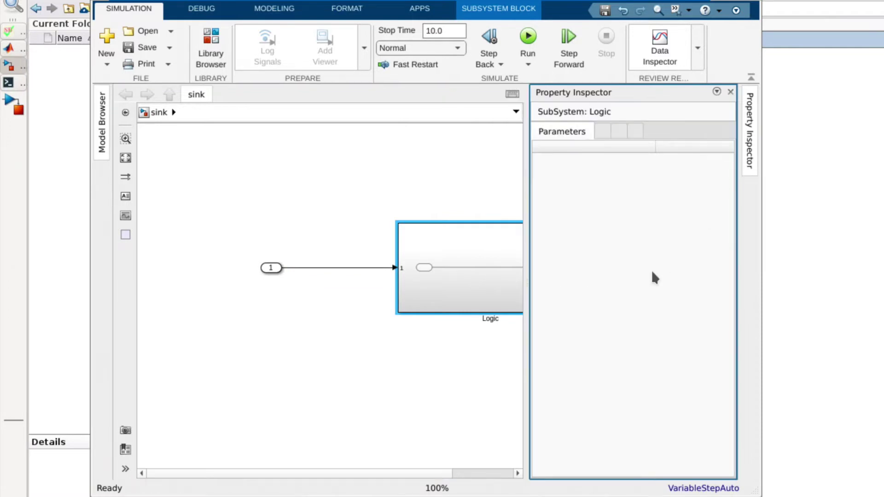
pyautogui.click(604, 249)
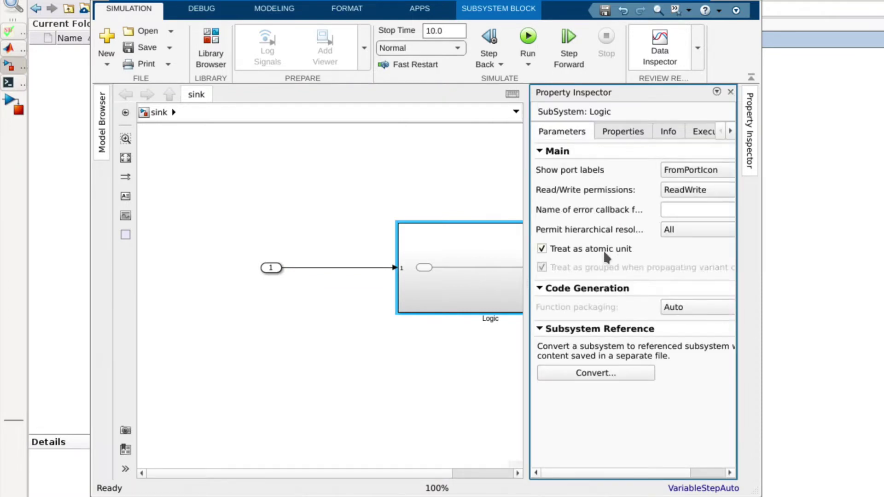
pyautogui.click(651, 306)
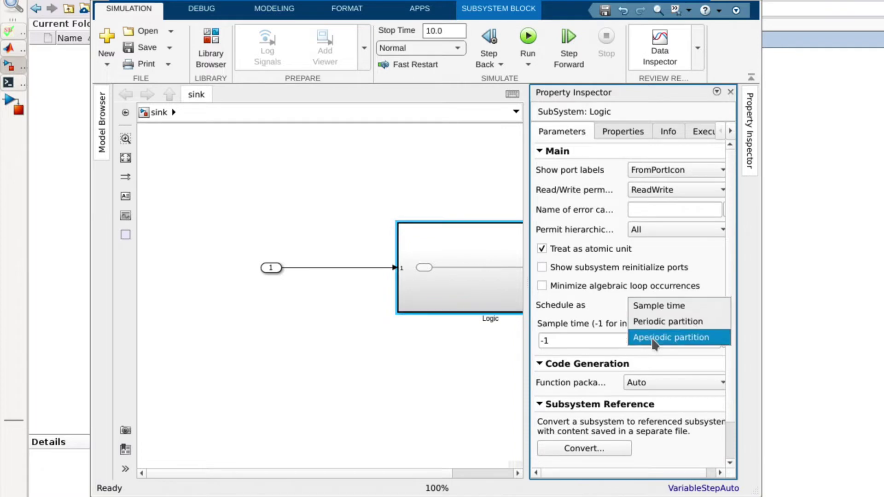
pyautogui.click(653, 339)
pyautogui.click(659, 329)
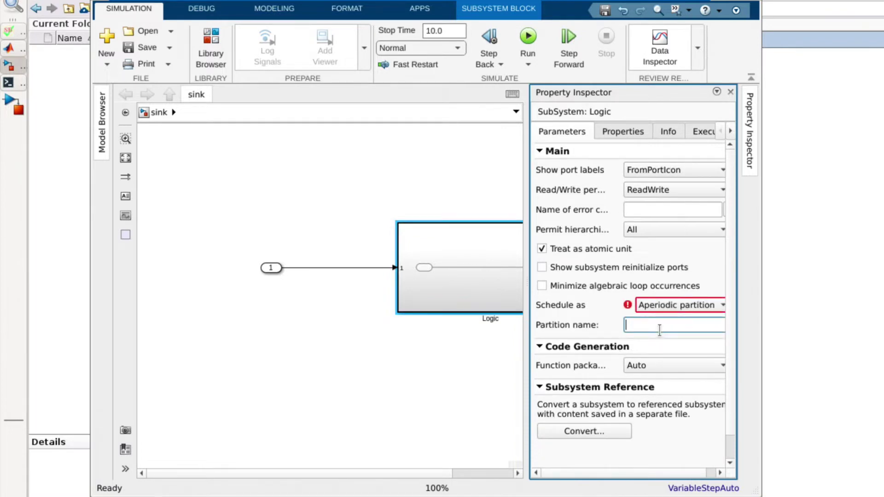
pyautogui.write('Logic')
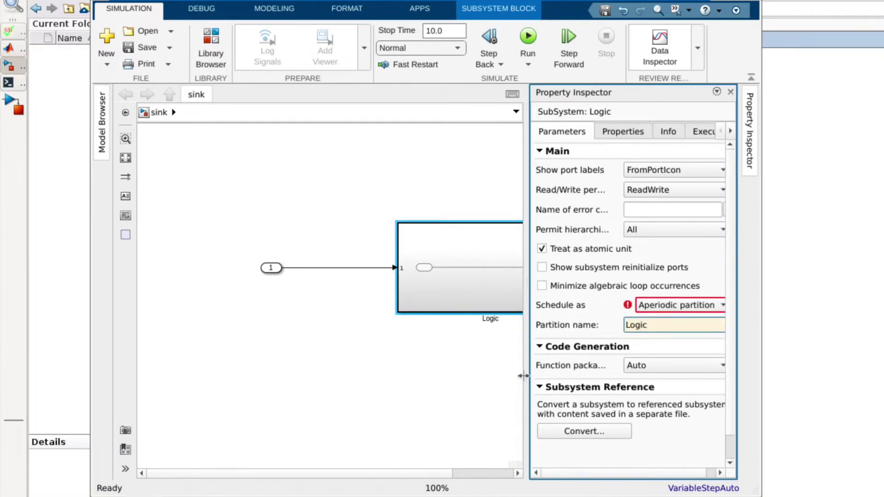
pyautogui.hotkey('ctrl', 'shift', 'i')
# - Inside Logic, insert a Message Receive block between the ports and move Out1 right
pyautogui.doubleClick(434, 271)
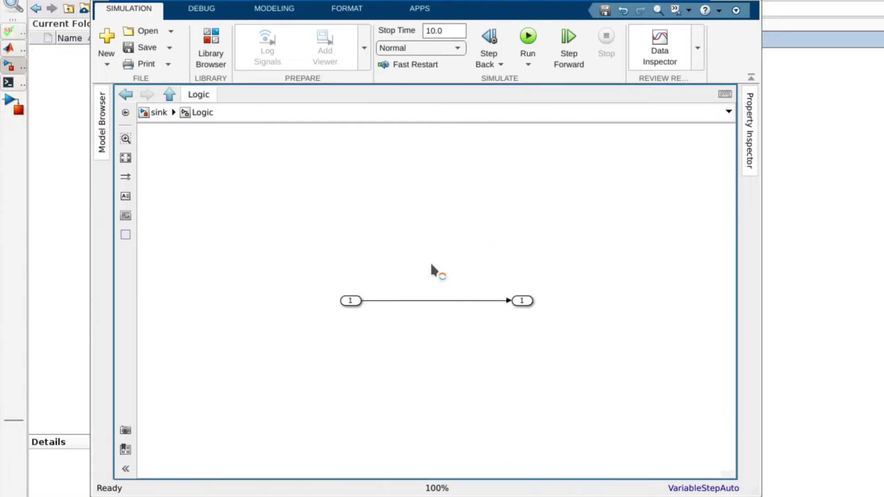
pyautogui.doubleClick(434, 270)
pyautogui.write('message re')
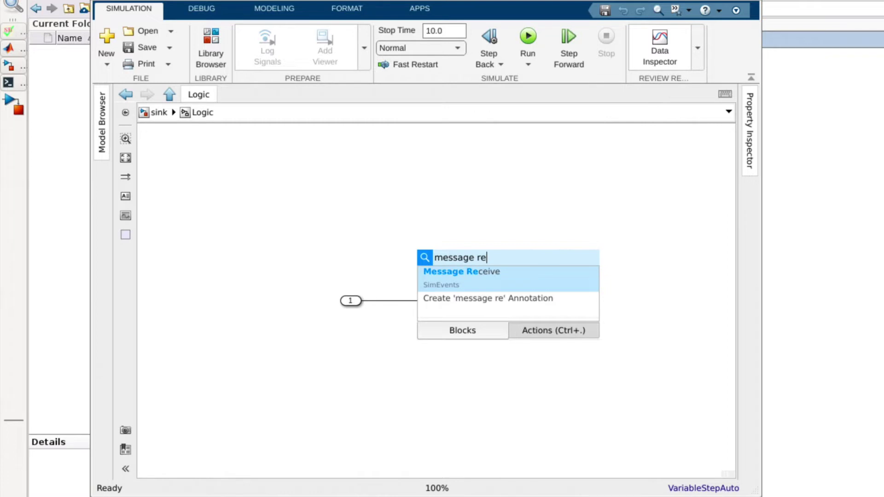
pyautogui.press('Return')
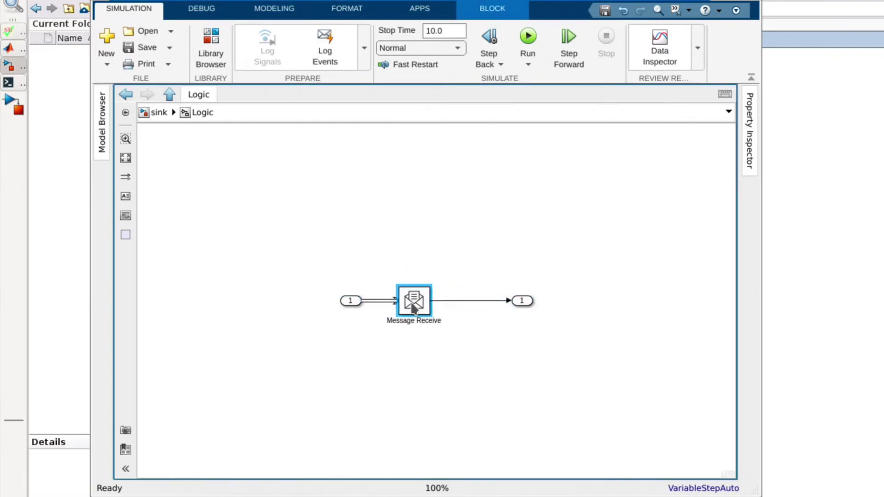
pyautogui.moveTo(522, 301); pyautogui.dragTo(560, 301)
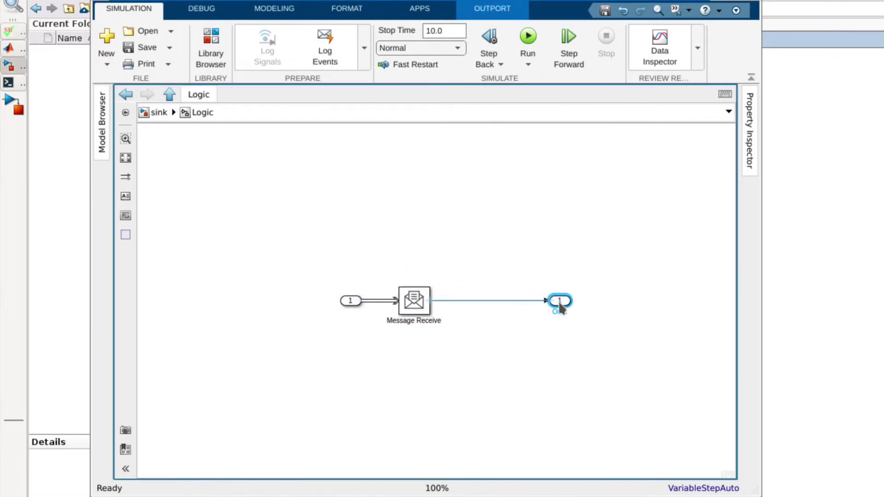
# - Add a Constant block below the message path, placed further left
pyautogui.doubleClick(478, 362)
pyautogui.write('const')
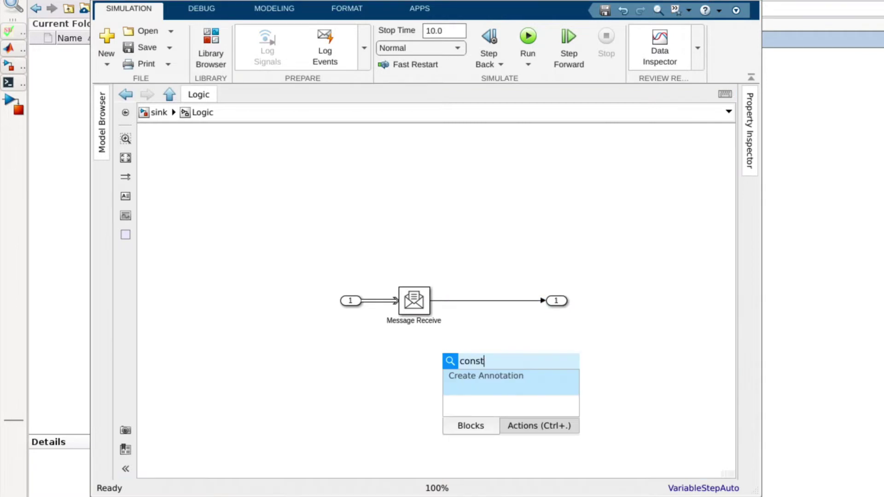
pyautogui.press('Return')
pyautogui.moveTo(457, 369); pyautogui.dragTo(404, 373)
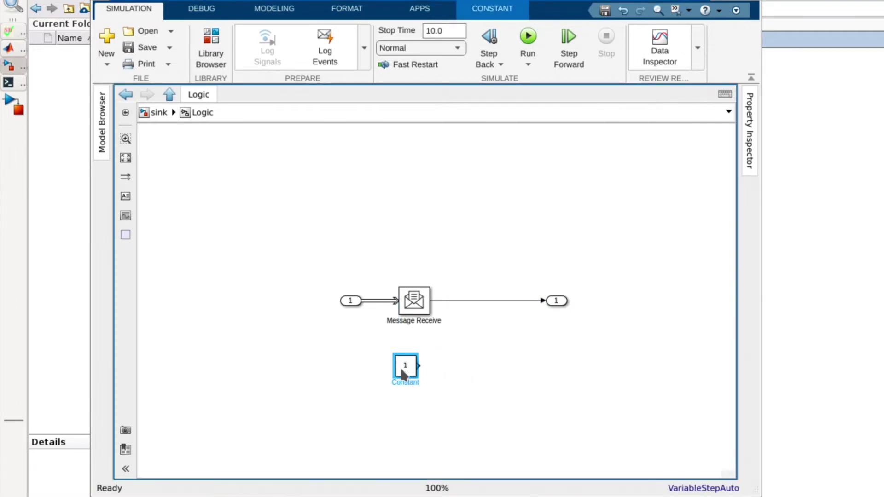
# - Connect a Send block after the Constant, wiring it to a copied Out2 outport
pyautogui.doubleClick(449, 378)
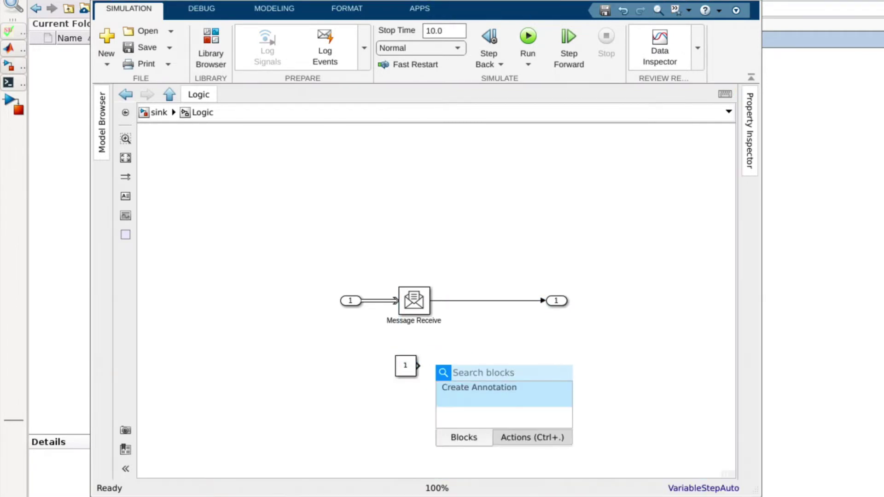
pyautogui.write('send')
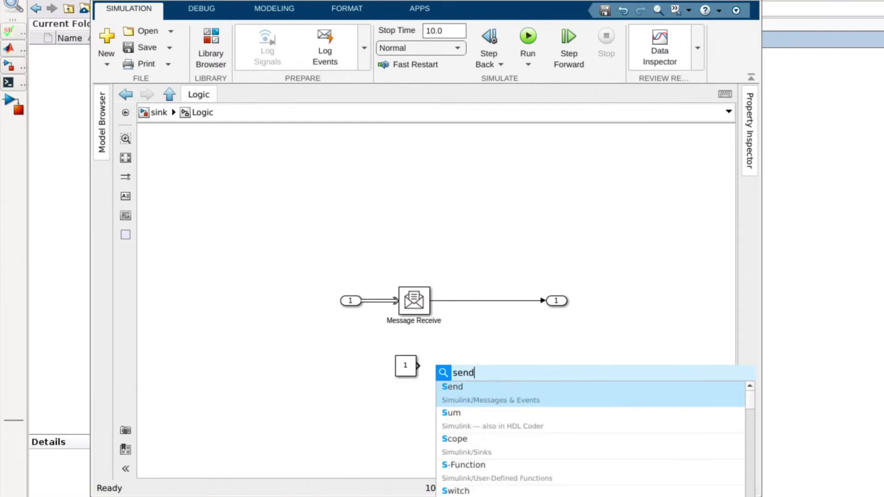
pyautogui.click(449, 389)
pyautogui.moveTo(449, 389); pyautogui.dragTo(462, 377)
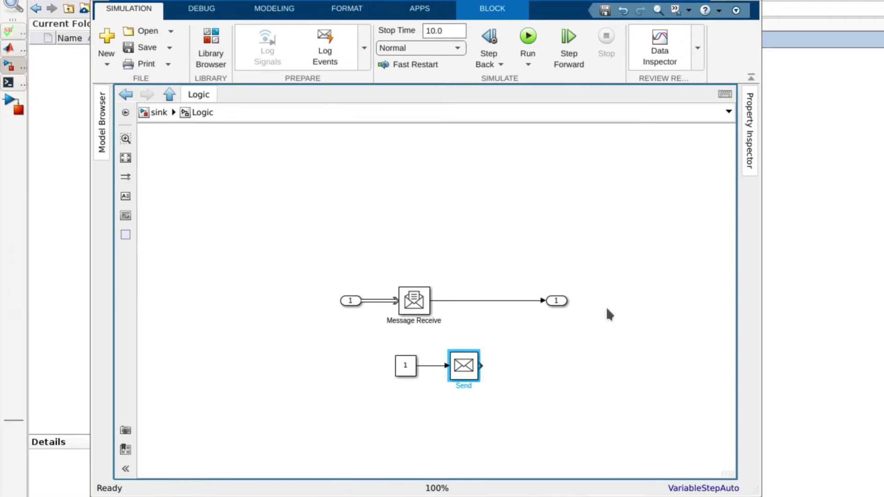
pyautogui.moveTo(557, 300); pyautogui.dragTo(550, 364)
pyautogui.click(510, 367)
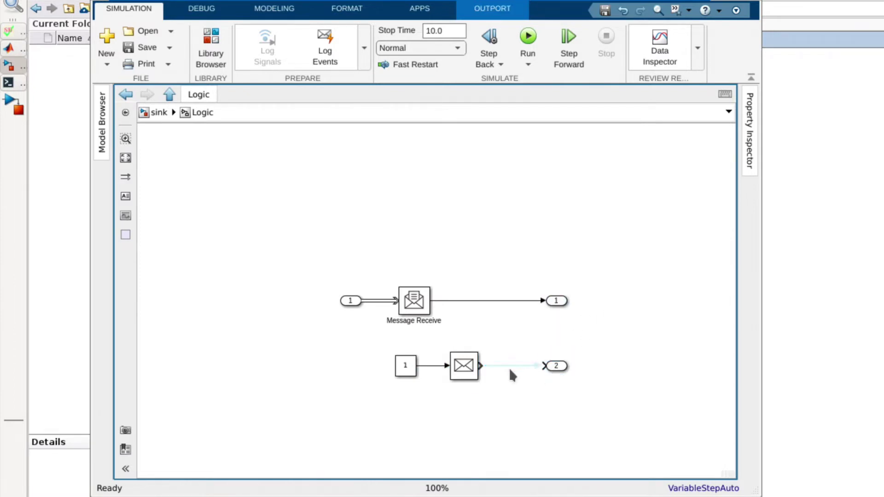
pyautogui.press('Escape')
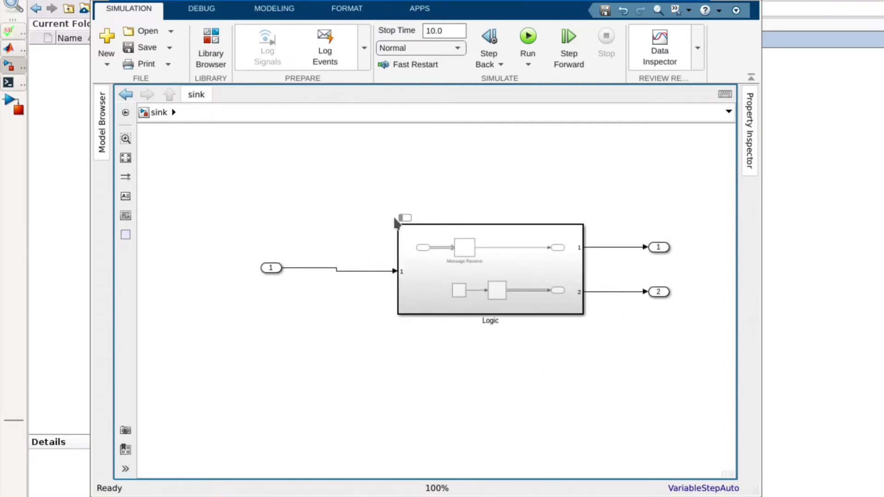
# - Add an Input Write event trigger under the In1 inport's Execution events
pyautogui.moveTo(274, 267); pyautogui.dragTo(274, 271)
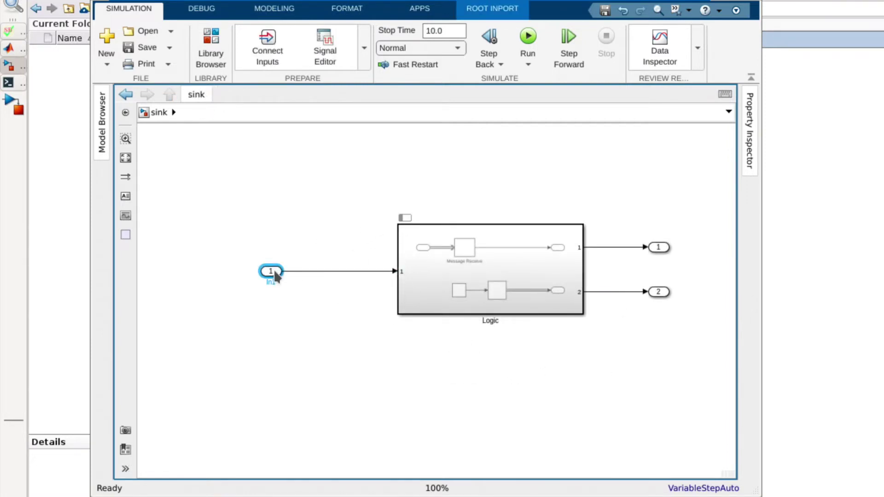
pyautogui.doubleClick(272, 271)
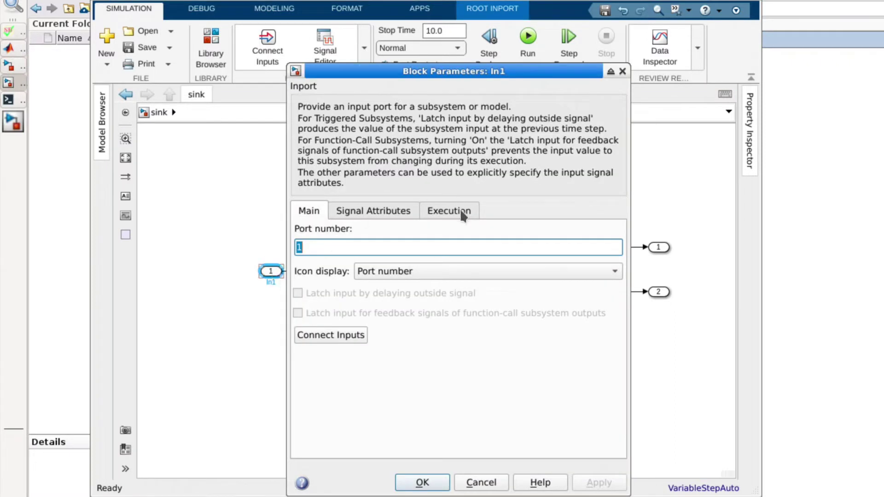
pyautogui.click(459, 210)
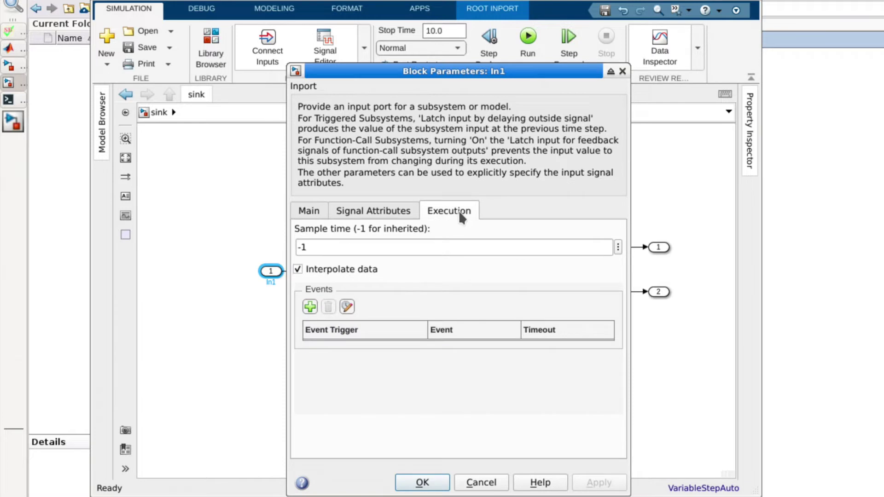
pyautogui.click(309, 307)
pyautogui.click(322, 289)
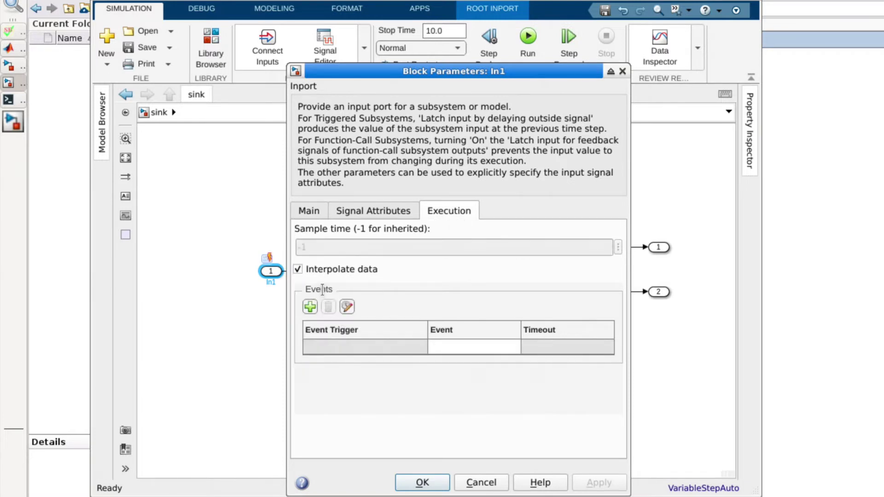
pyautogui.click(480, 352)
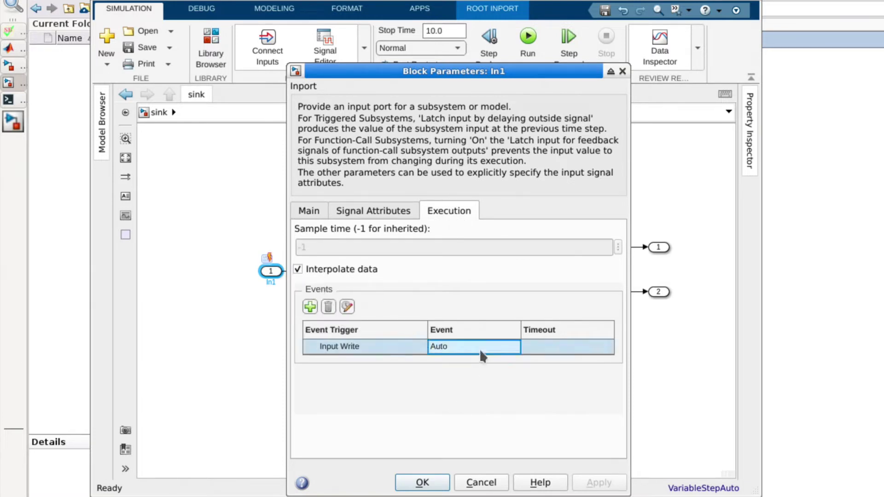
# - Apply the In1 settings, update the diagram with Ctrl+D, and view Logic's partition schedule
pyautogui.click(421, 483)
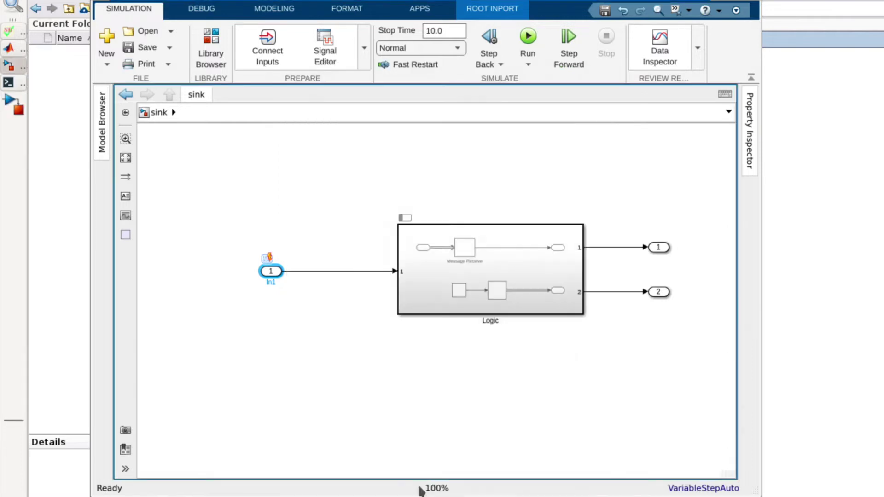
pyautogui.click(341, 389)
pyautogui.hotkey('ctrl', 'd')
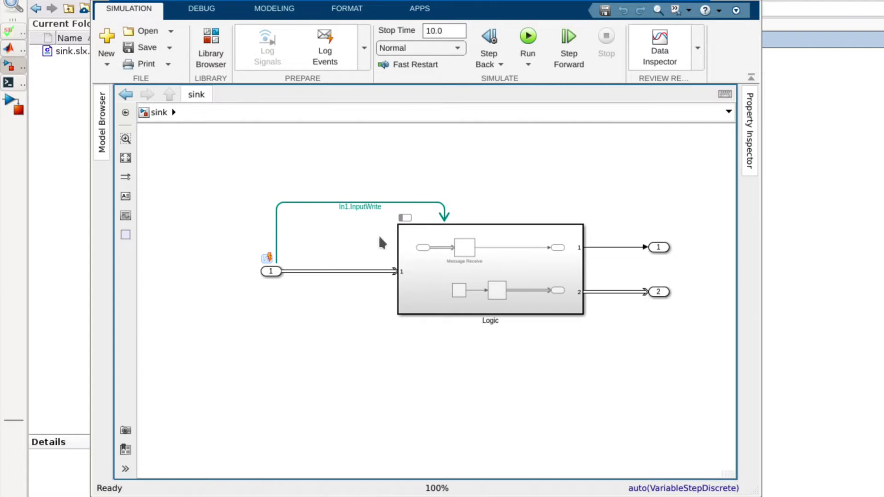
pyautogui.click(408, 223)
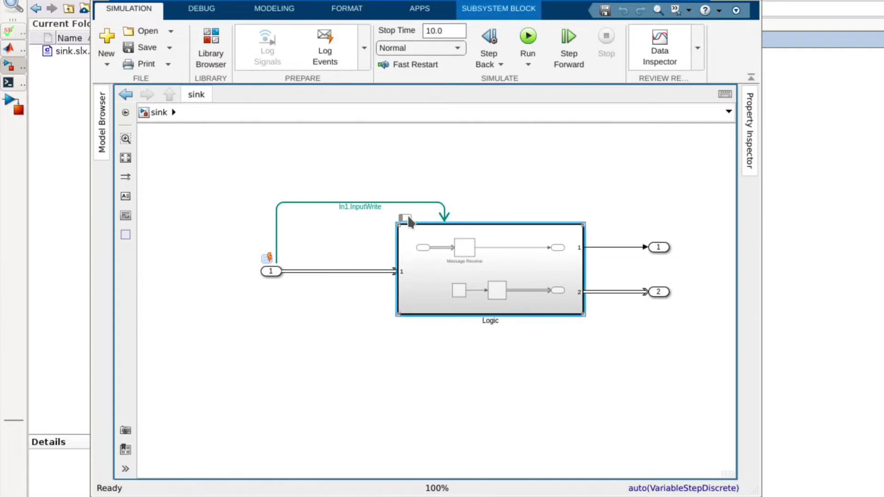
pyautogui.click(405, 218)
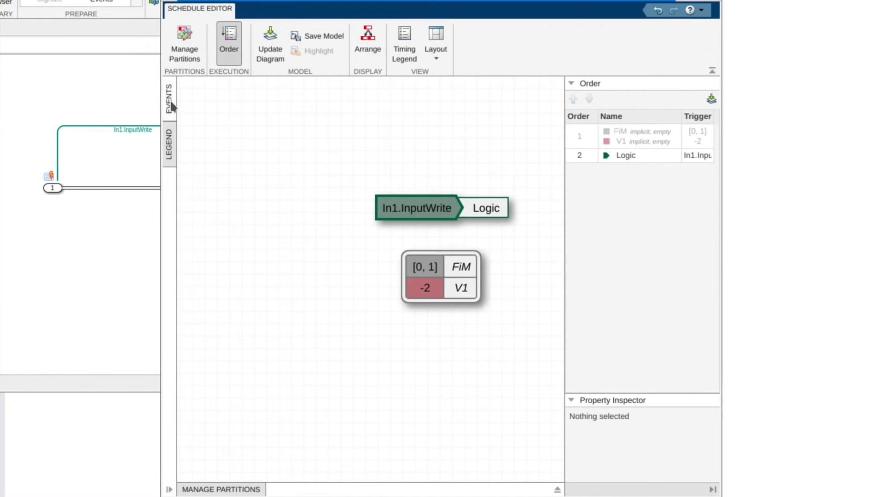
pyautogui.click(169, 99)
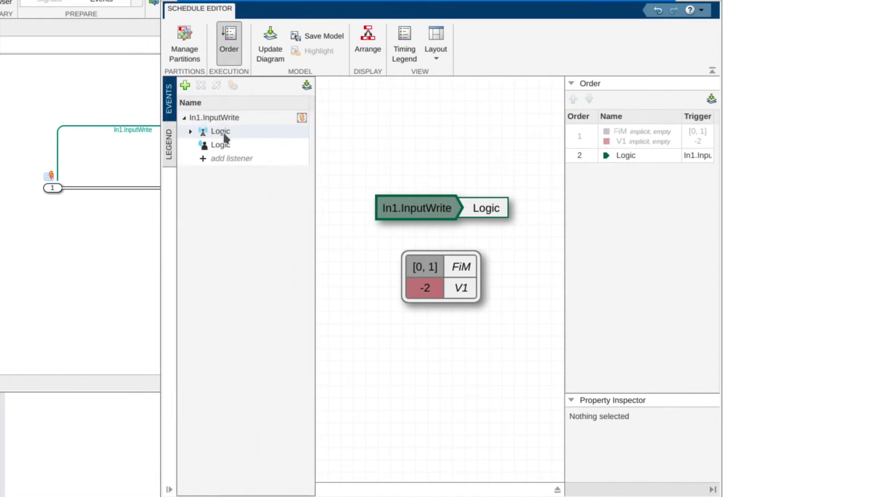
pyautogui.click(226, 135)
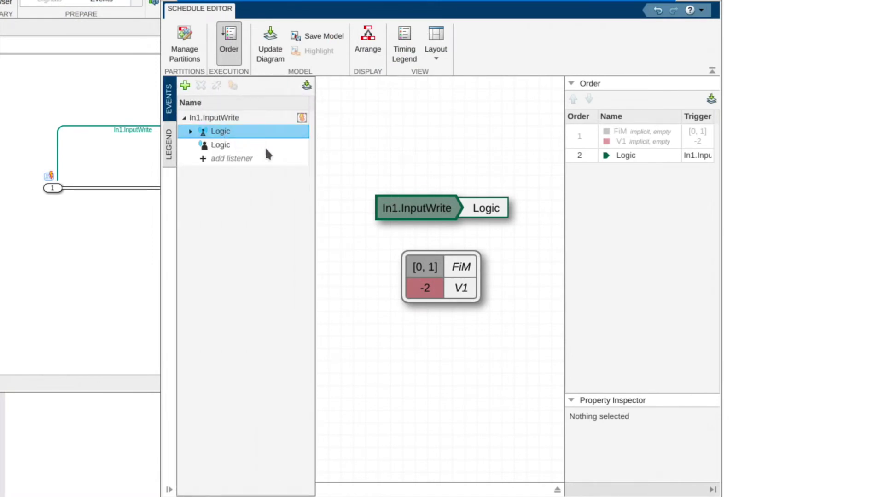
pyautogui.click(361, 326)
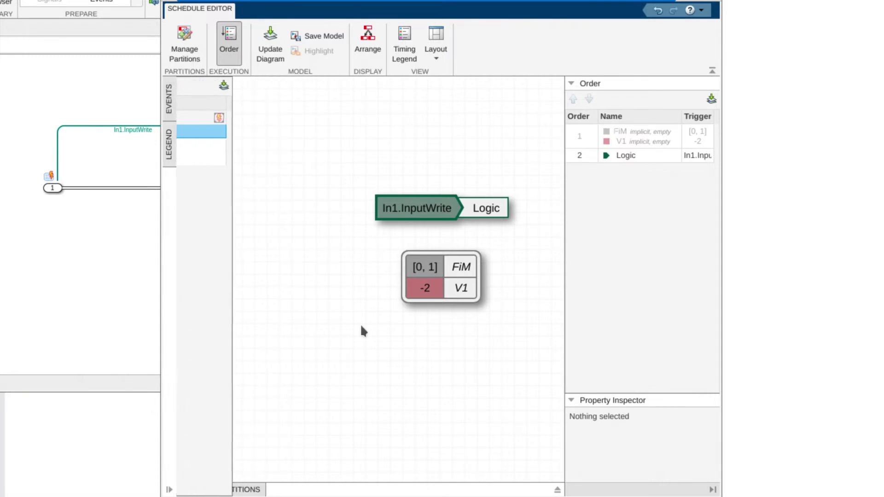
pyautogui.click(716, 3)
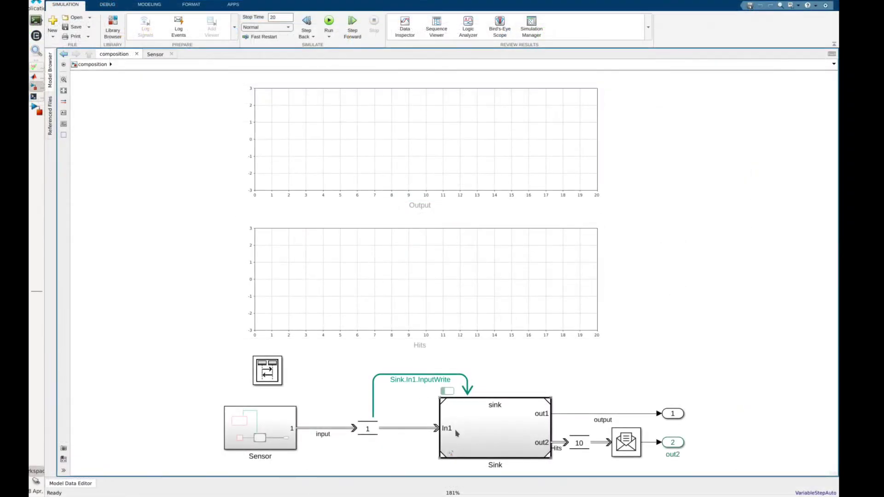
# - Look inside the Sink model at its Logic subsystem, then return to the top-level composition
pyautogui.doubleClick(480, 430)
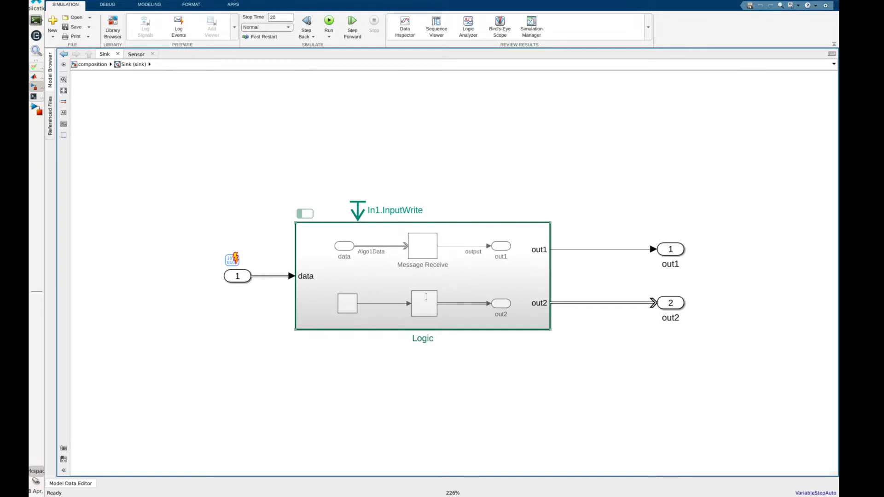
pyautogui.click(426, 297)
pyautogui.press('Escape')
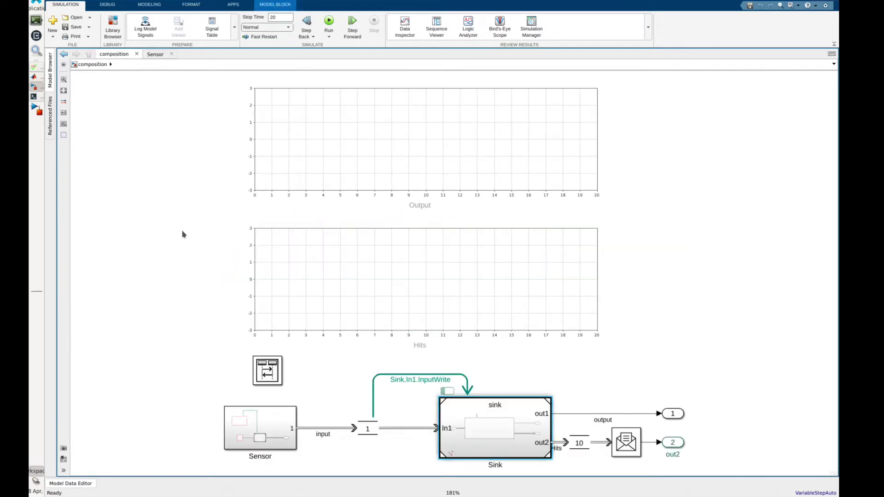
pyautogui.click(188, 247)
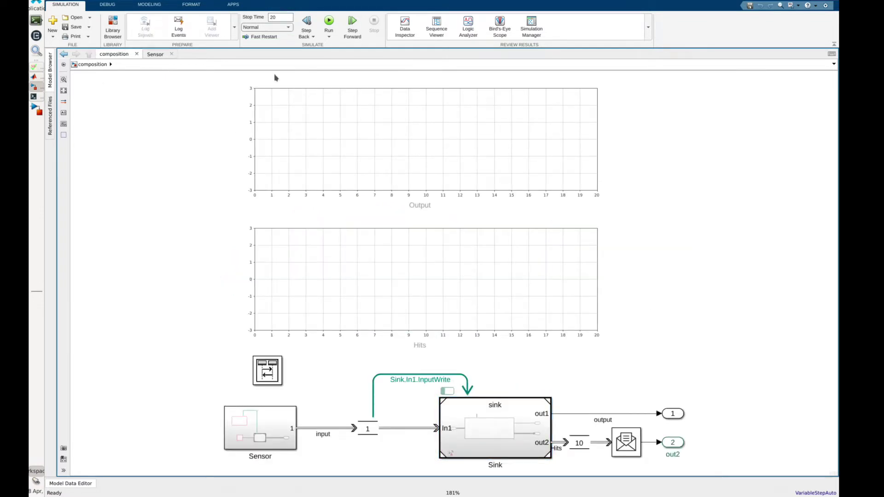
pyautogui.doubleClick(254, 421)
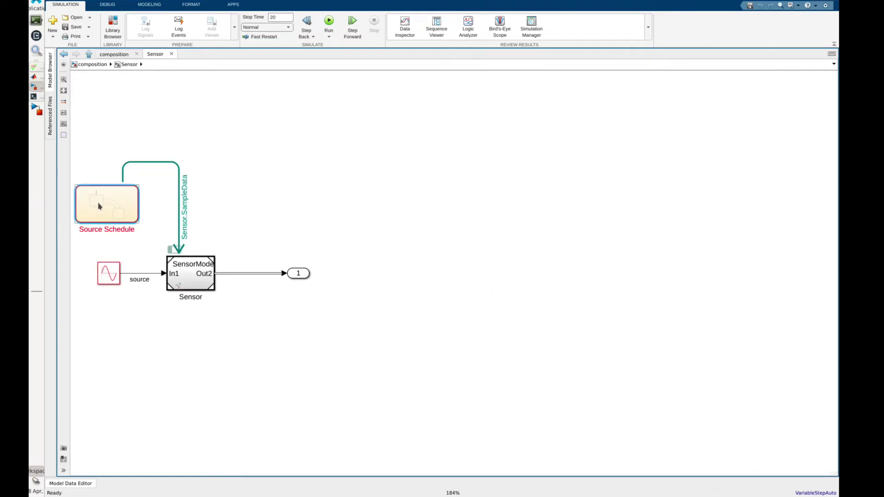
pyautogui.doubleClick(98, 203)
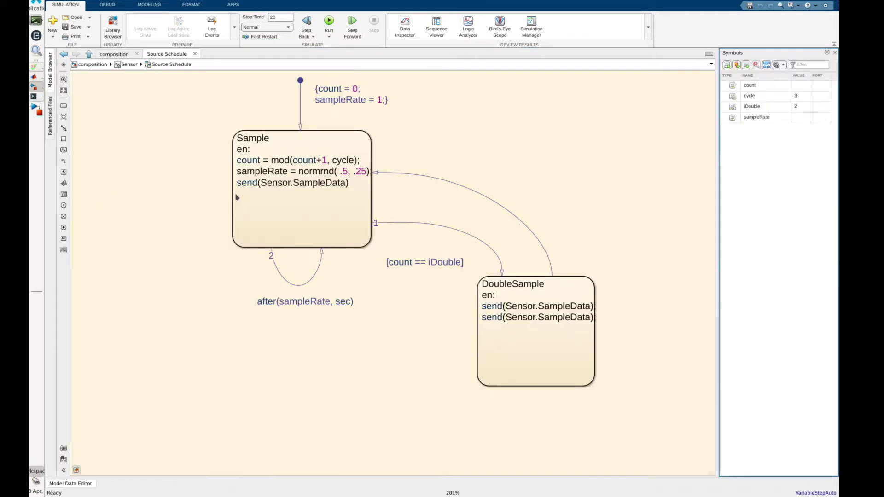
pyautogui.click(291, 286)
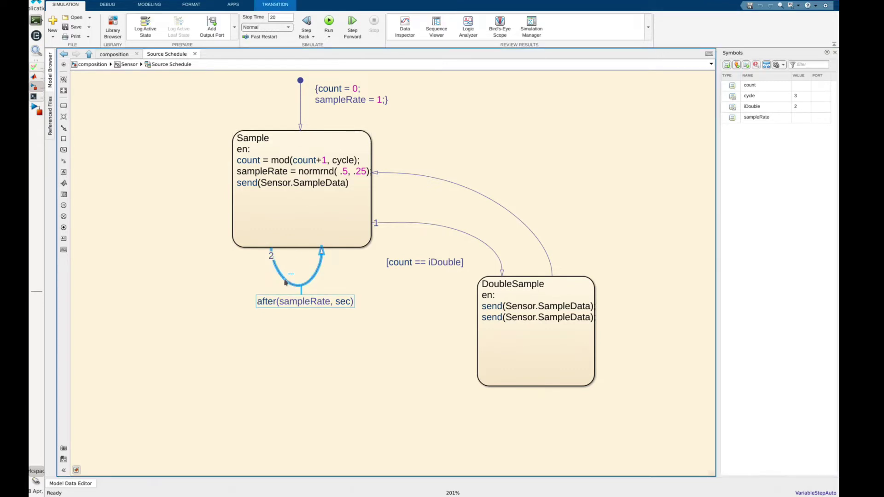
pyautogui.click(478, 240)
pyautogui.click(528, 339)
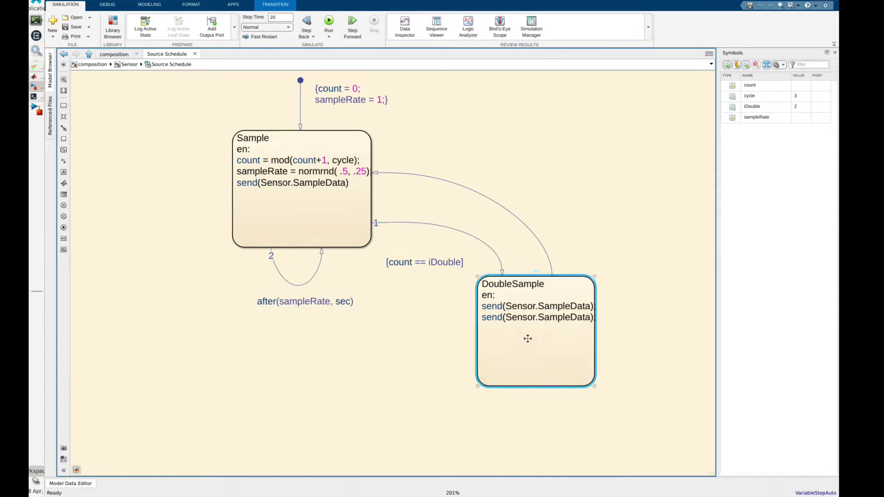
pyautogui.press('Escape')
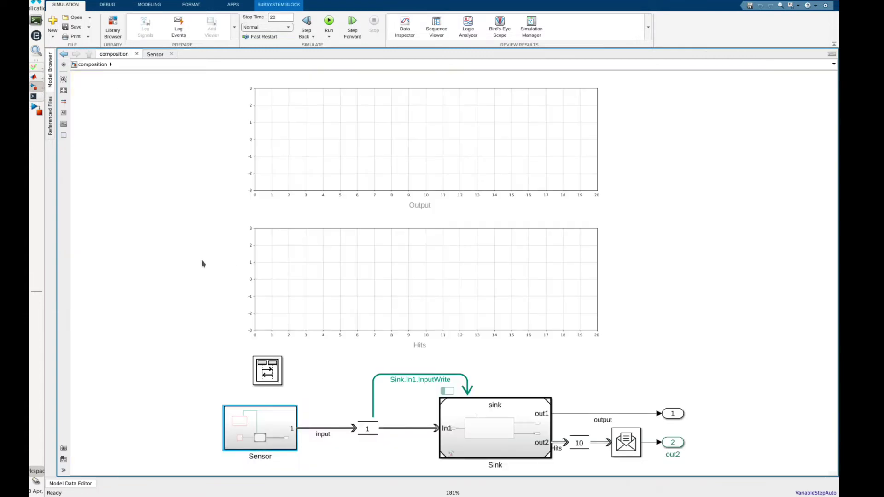
# - Run the composition simulation and select the Output, Hits and Sequence Viewer blocks
pyautogui.click(329, 24)
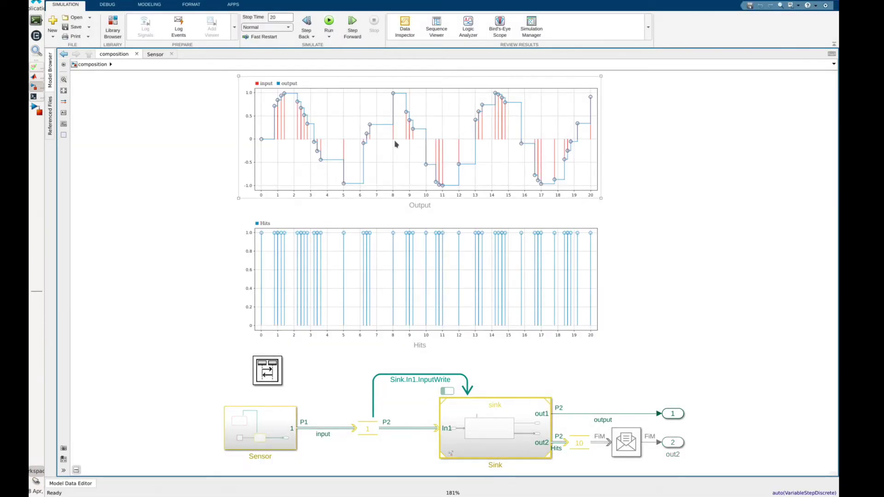
pyautogui.click(289, 168)
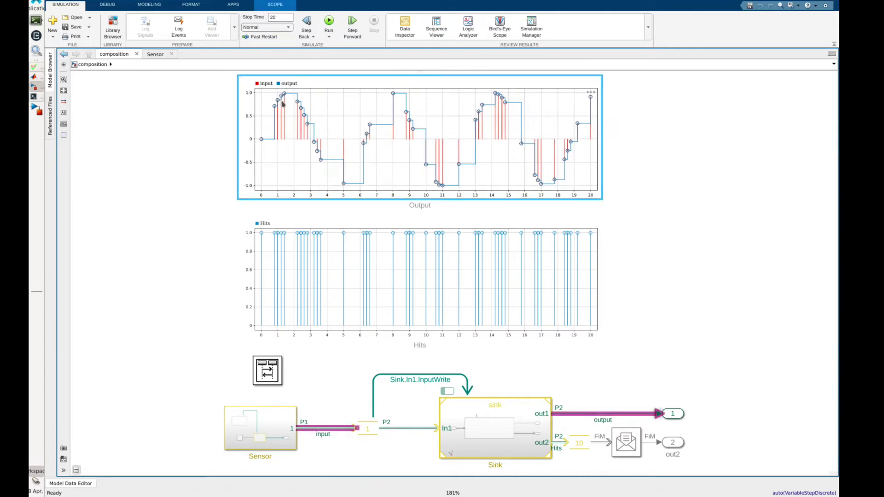
pyautogui.click(271, 274)
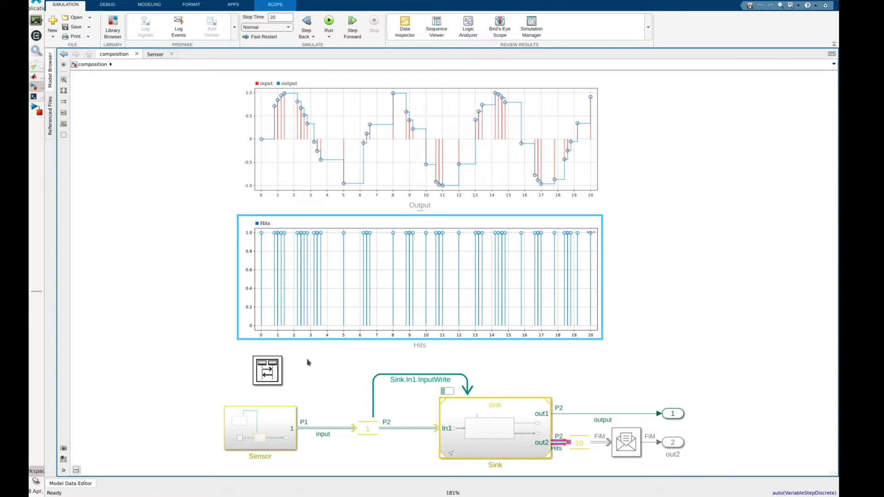
pyautogui.click(275, 371)
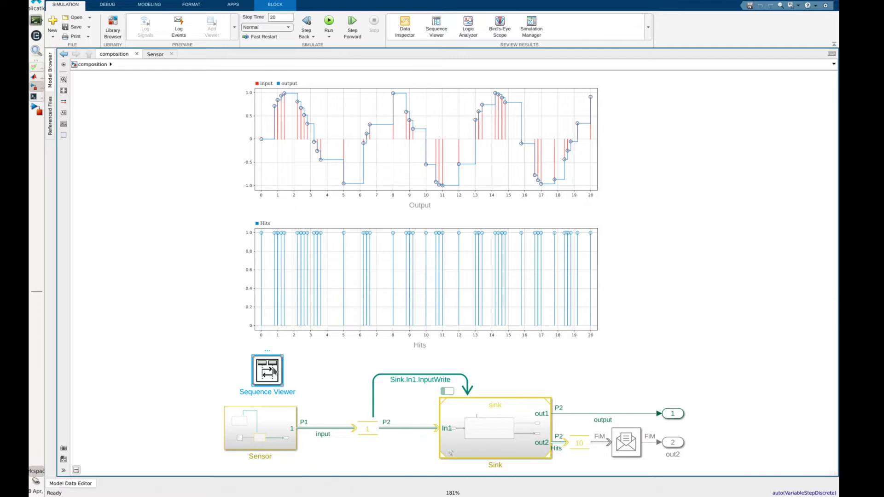
# - In the Sequence Viewer, inspect the input(-0.4346), Hits(1) and unreceived input(-0.2470) messages
pyautogui.doubleClick(274, 371)
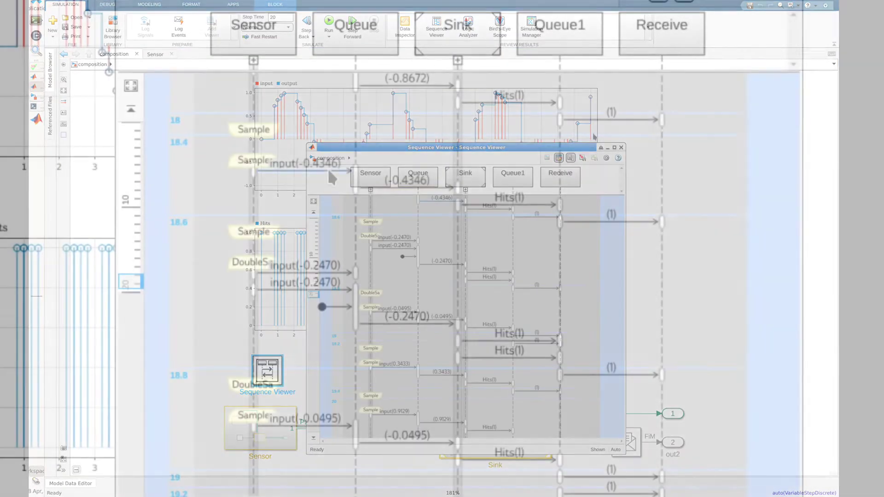
pyautogui.click(367, 179)
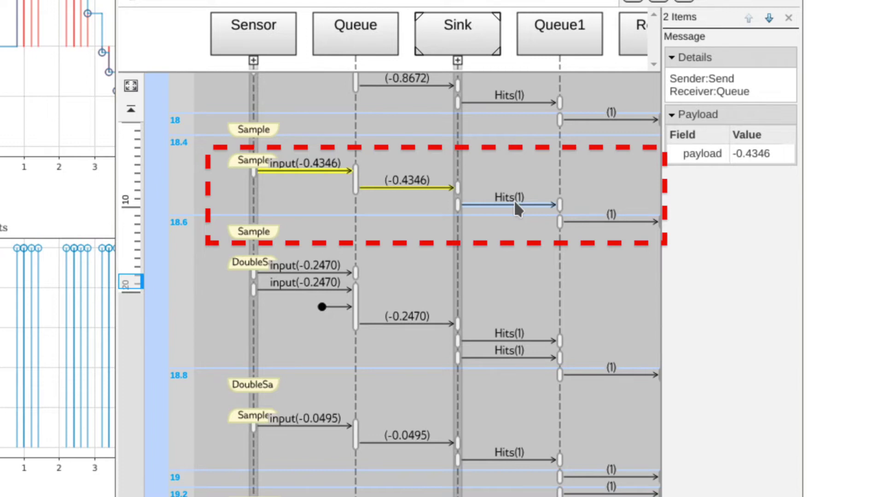
pyautogui.click(514, 202)
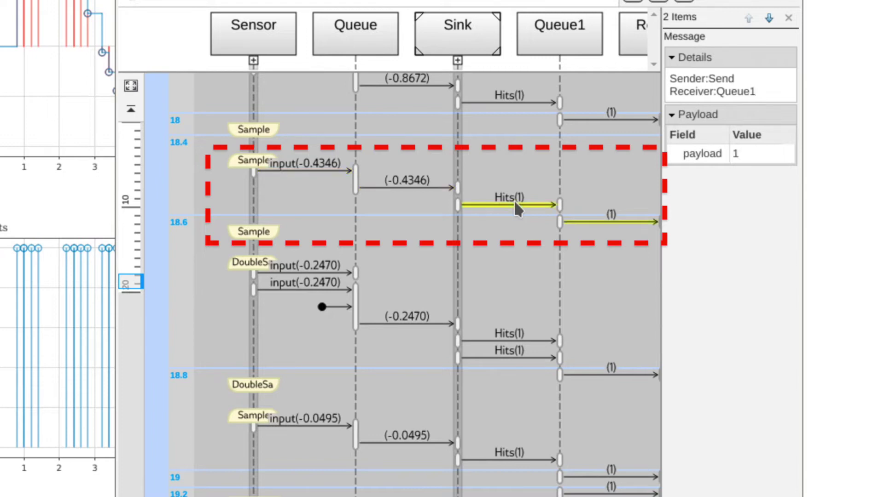
pyautogui.click(324, 273)
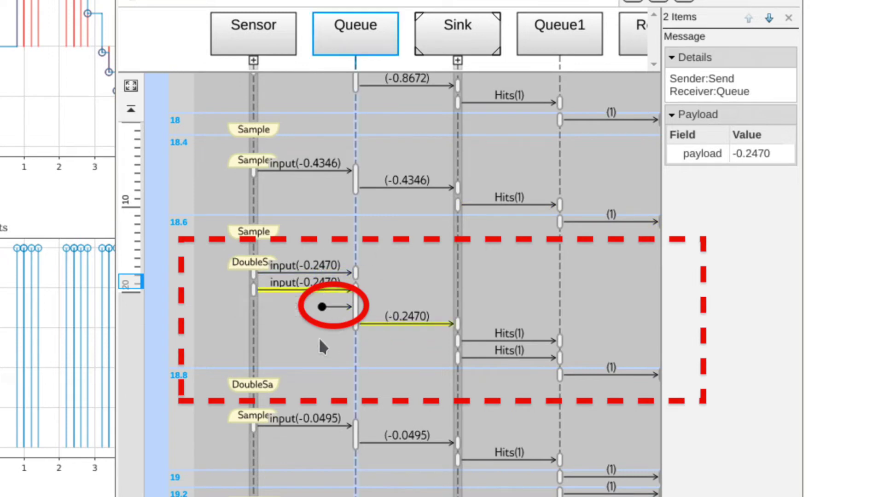
pyautogui.click(337, 307)
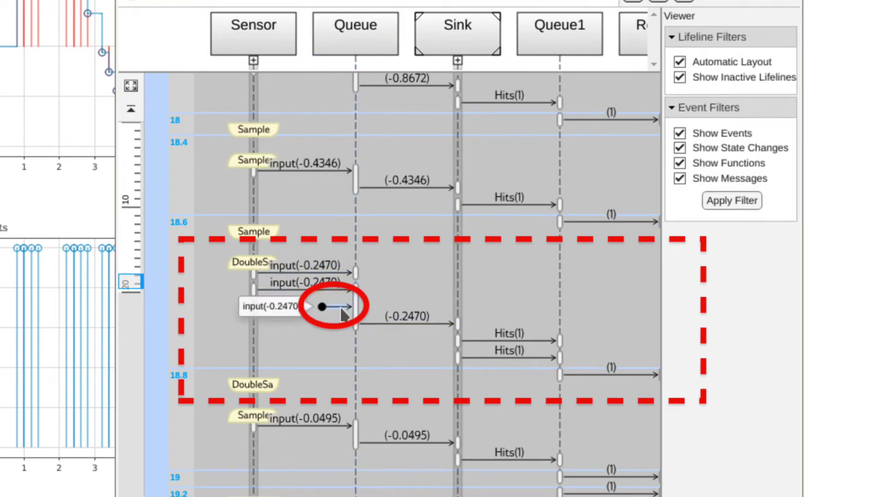
pyautogui.click(341, 309)
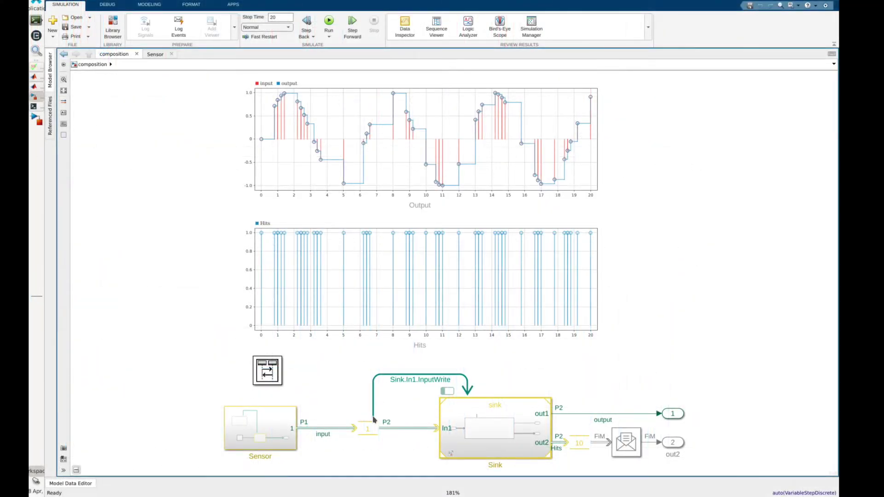
# - In the Schedule Editor, drag Sink.Logic ahead of Sensor.SampleData in the execution order
pyautogui.click(374, 430)
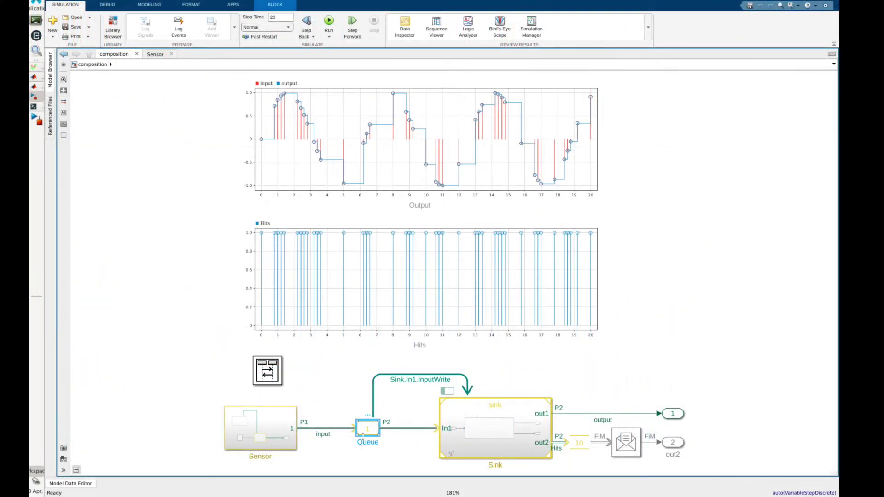
pyautogui.click(447, 392)
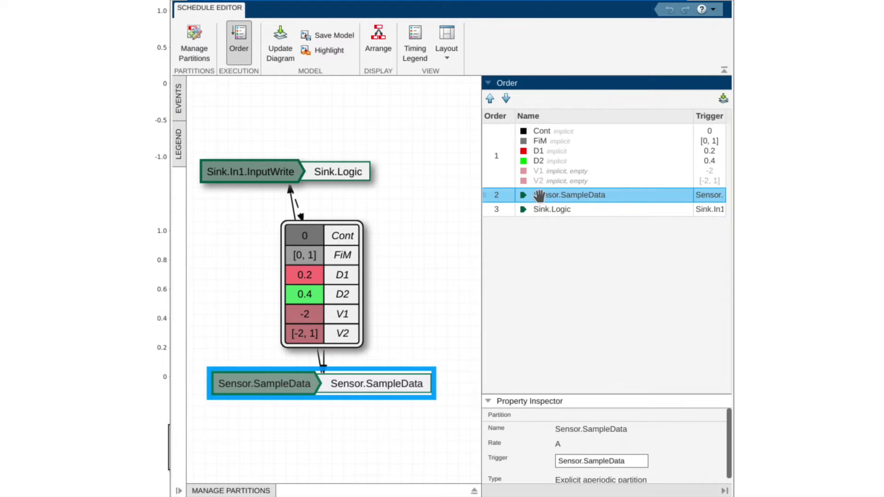
pyautogui.click(541, 209)
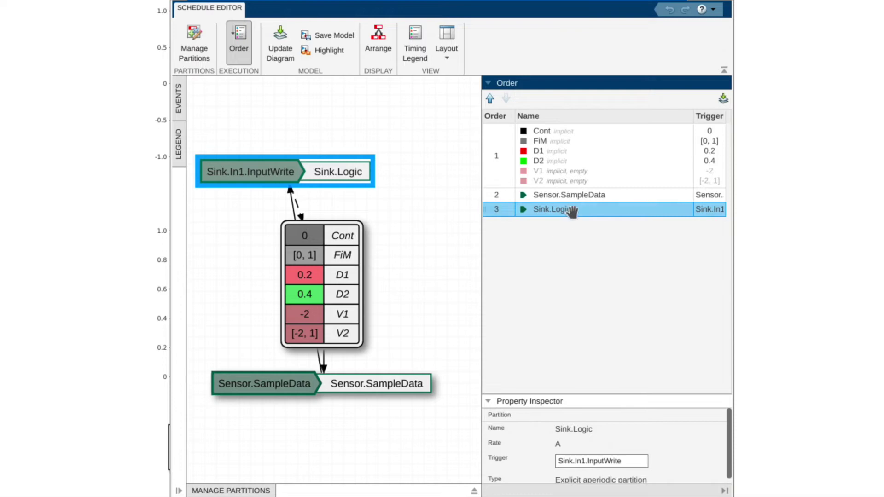
pyautogui.moveTo(572, 211); pyautogui.dragTo(571, 194)
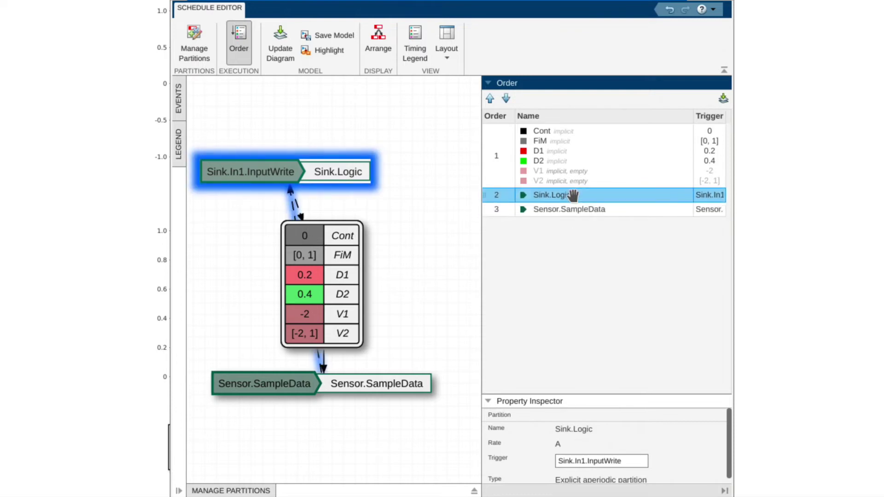
pyautogui.click(631, 212)
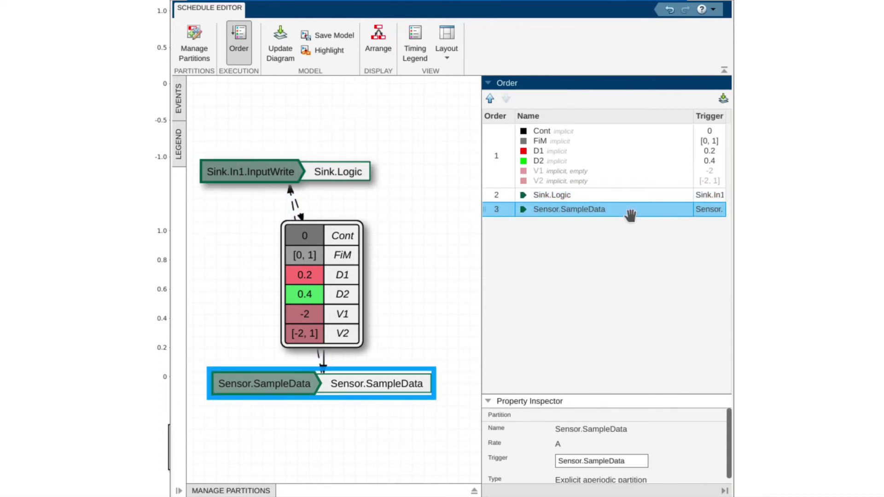
pyautogui.click(438, 244)
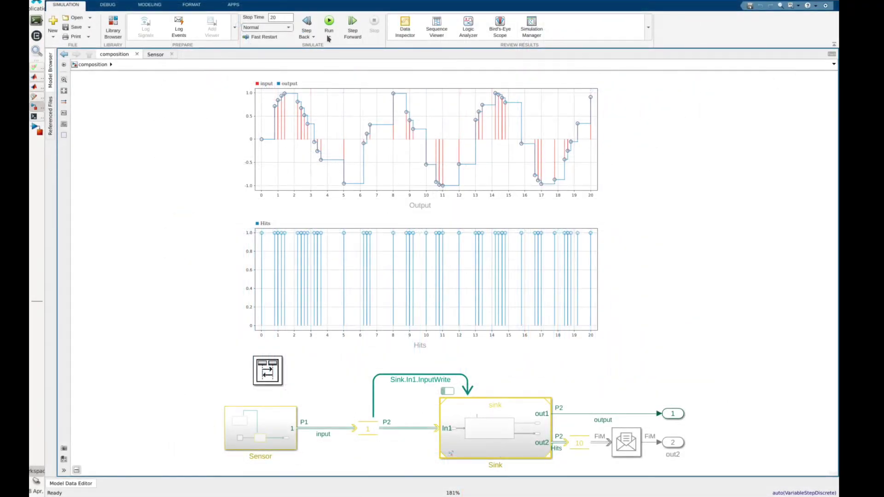
# - Rerun the simulation and check that both input(-0.2470) messages now reach the Sink
pyautogui.click(330, 24)
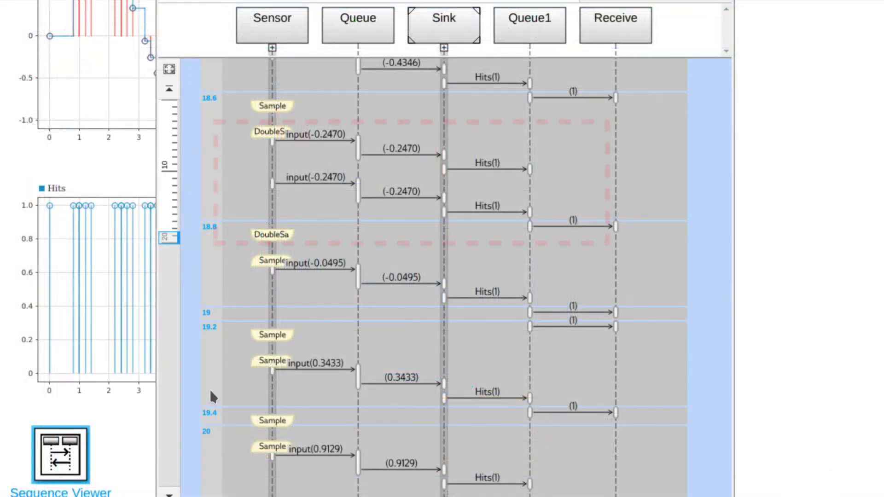
pyautogui.click(313, 142)
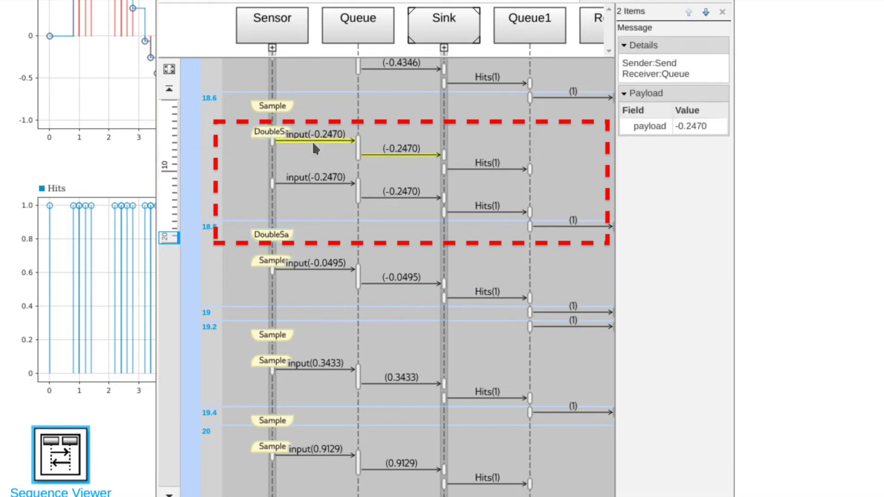
pyautogui.click(311, 183)
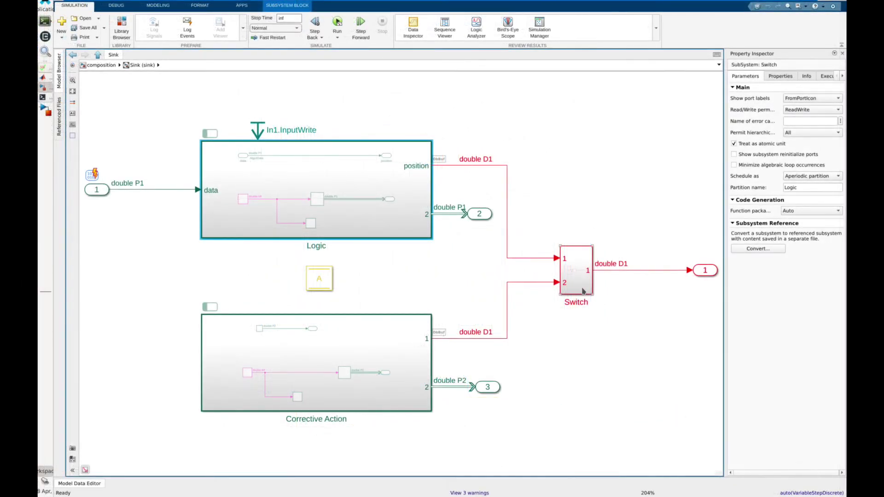
# - Inspect Sink's Switch, Corrective Action and Logic blocks, then open the Logic subsystem
pyautogui.click(583, 291)
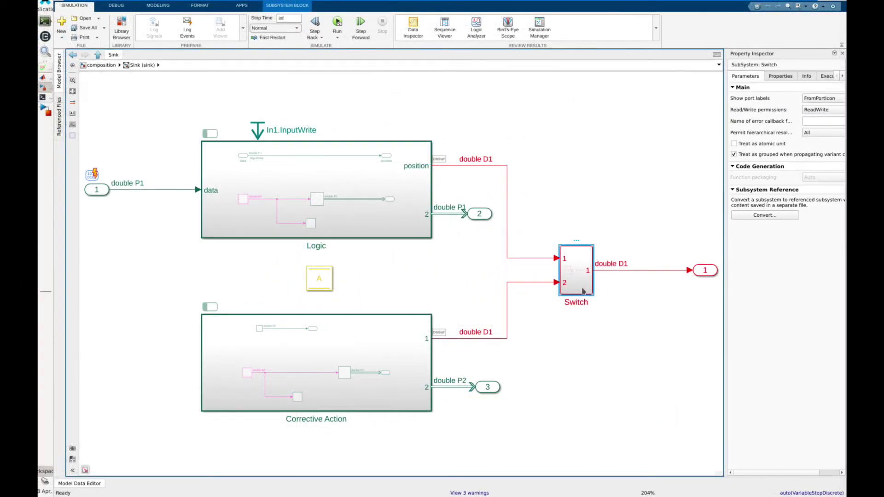
pyautogui.click(380, 332)
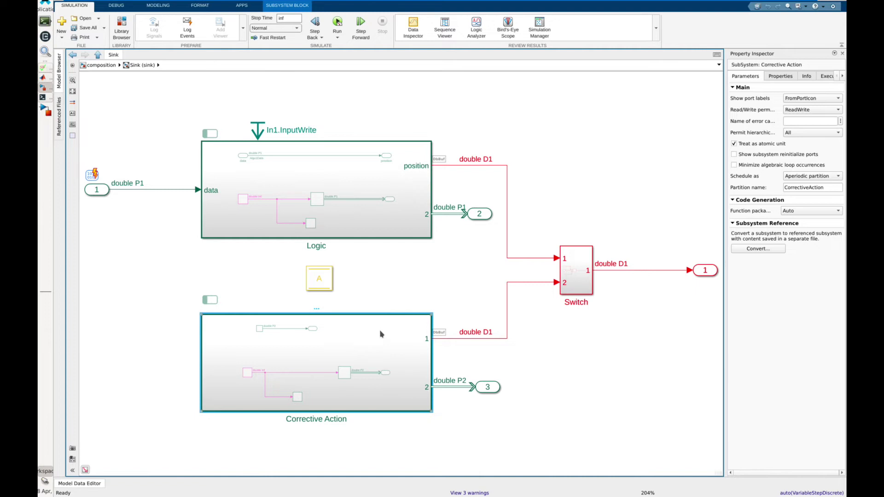
pyautogui.click(376, 234)
pyautogui.doubleClick(377, 235)
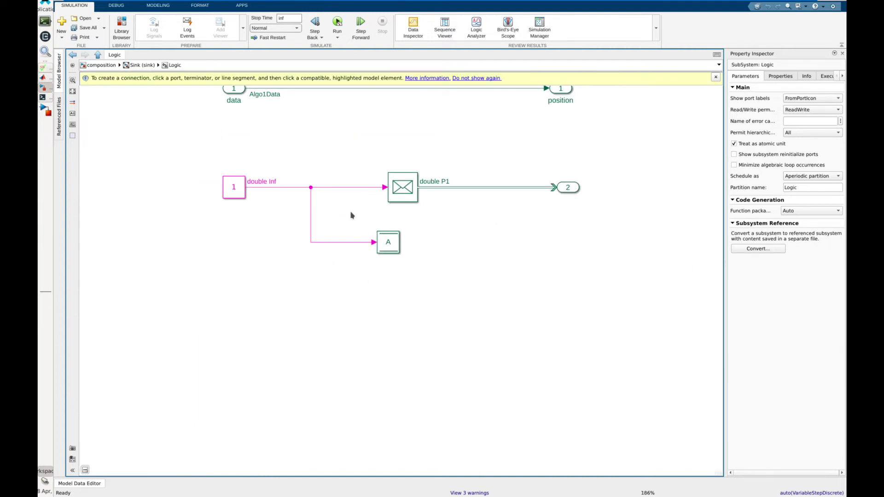
pyautogui.press('space')
pyautogui.click(400, 198)
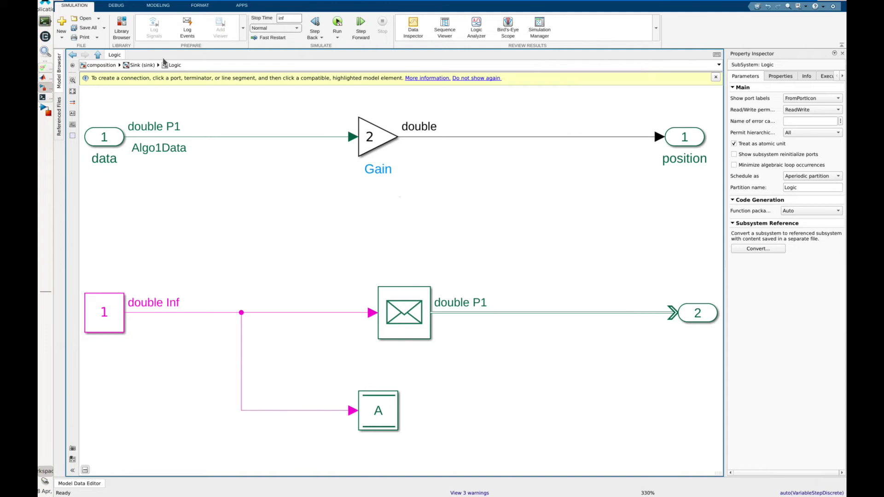
# - From Sink, open Corrective Action and inspect the Ground block feeding output 1
pyautogui.click(99, 56)
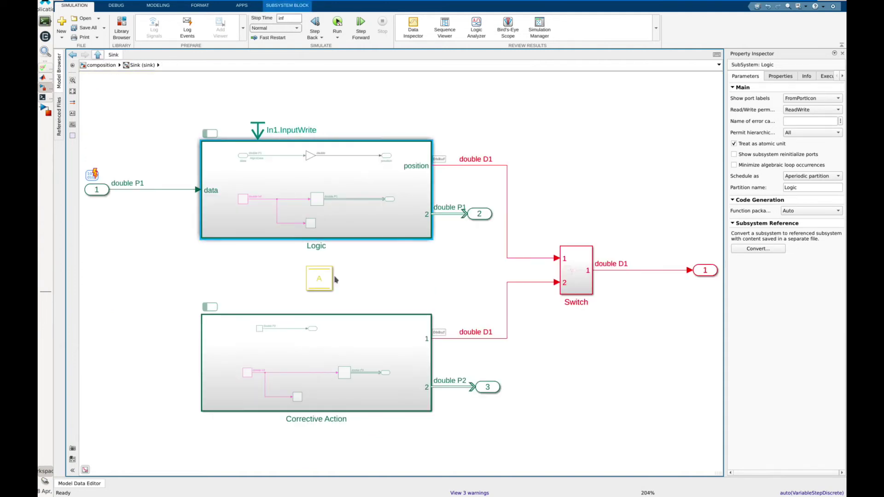
pyautogui.doubleClick(339, 337)
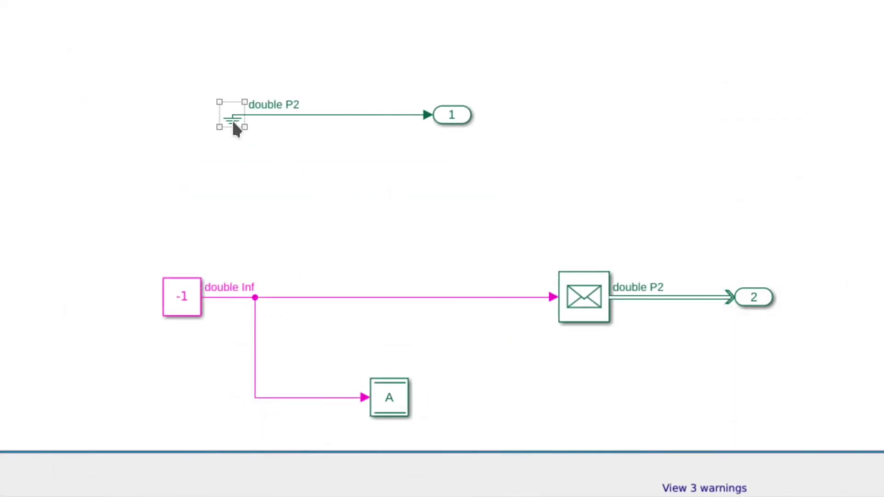
pyautogui.click(234, 123)
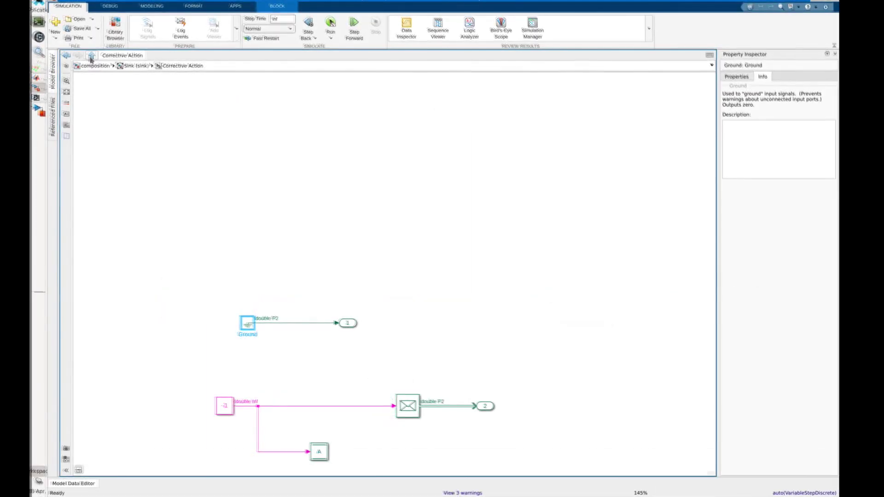
# - Return to the Sink subsystem and select its In1 inport
pyautogui.click(89, 55)
pyautogui.click(167, 360)
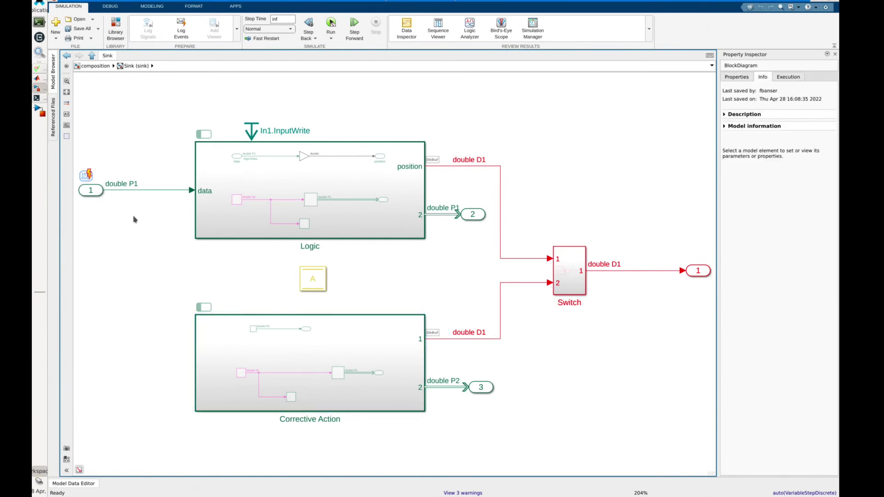
pyautogui.click(97, 195)
# - Give inport In1 an Input Write Timeout event with timeout 1.0, then bring up Sink's schedule
pyautogui.doubleClick(212, 261)
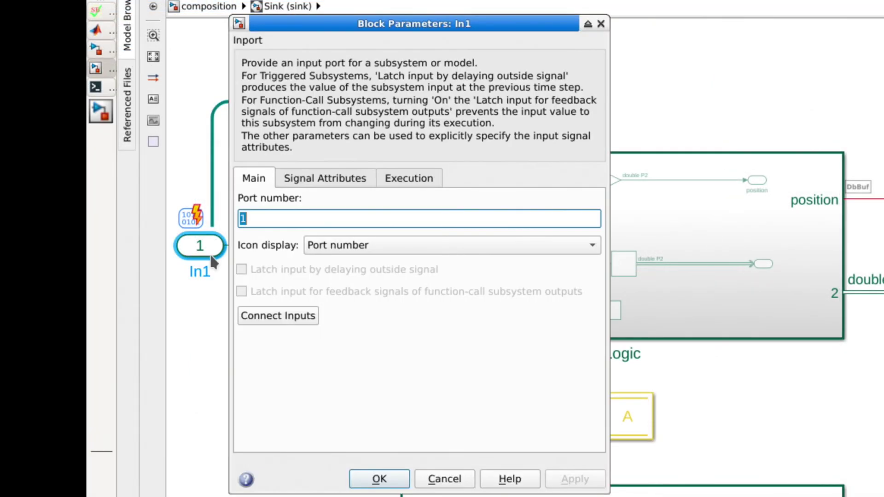
pyautogui.click(430, 180)
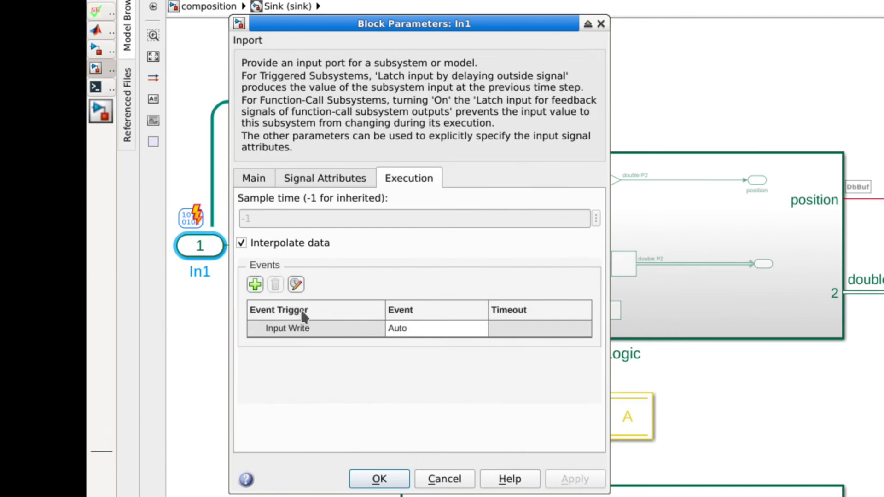
pyautogui.click(254, 284)
pyautogui.click(278, 288)
pyautogui.doubleClick(525, 345)
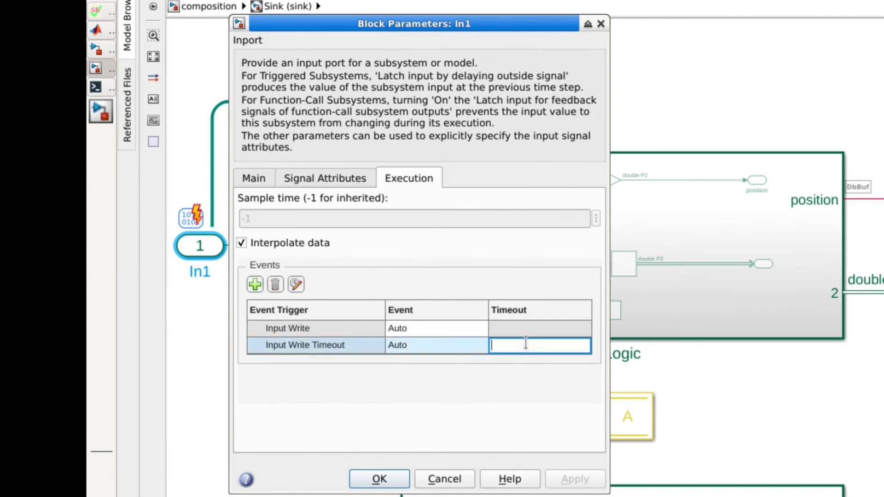
pyautogui.write('1.0')
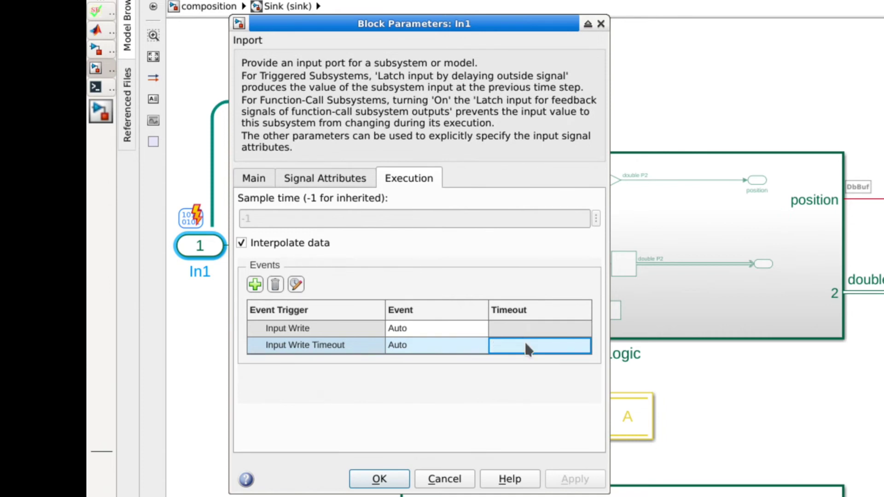
pyautogui.click(458, 350)
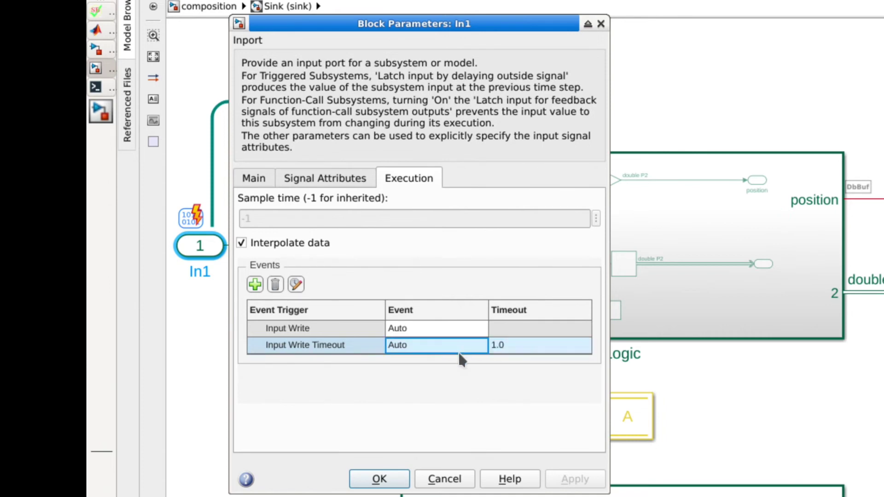
pyautogui.click(296, 285)
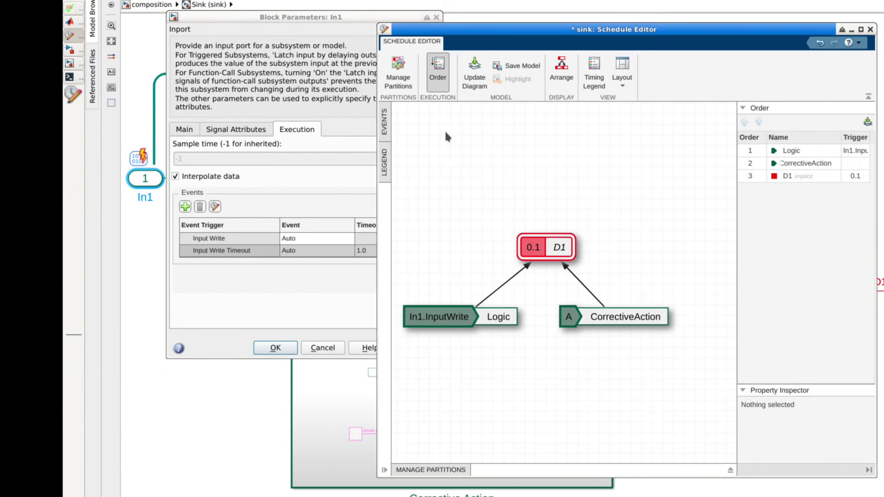
# - Add a schedule event named TimeoutEvent and bind it as the CorrectiveAction partition's trigger
pyautogui.click(385, 120)
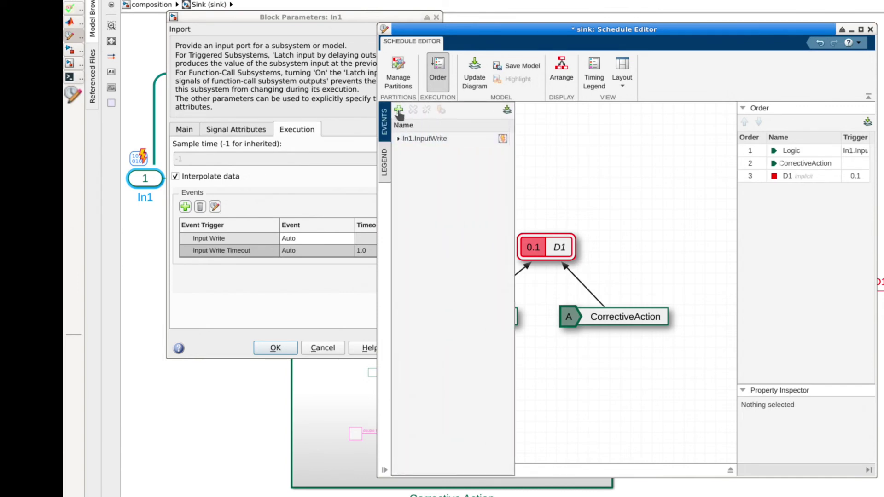
pyautogui.click(399, 111)
pyautogui.doubleClick(426, 140)
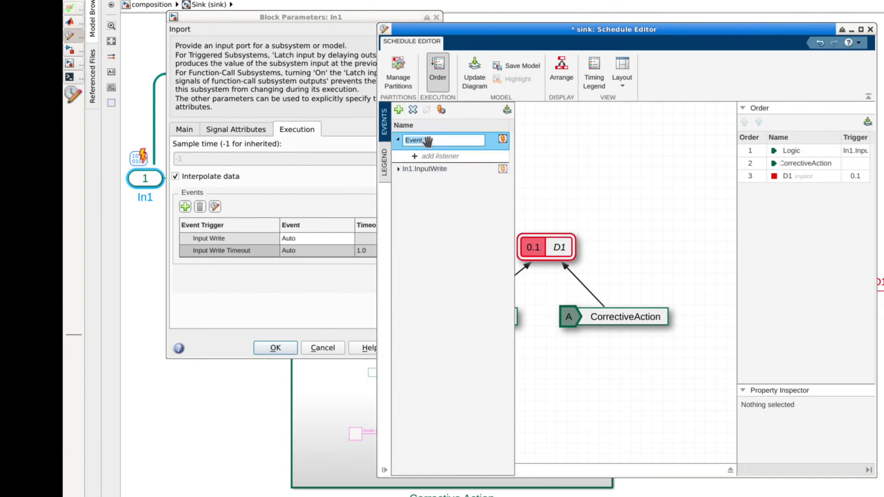
pyautogui.write('TimeoutMovent')
pyautogui.press('Return')
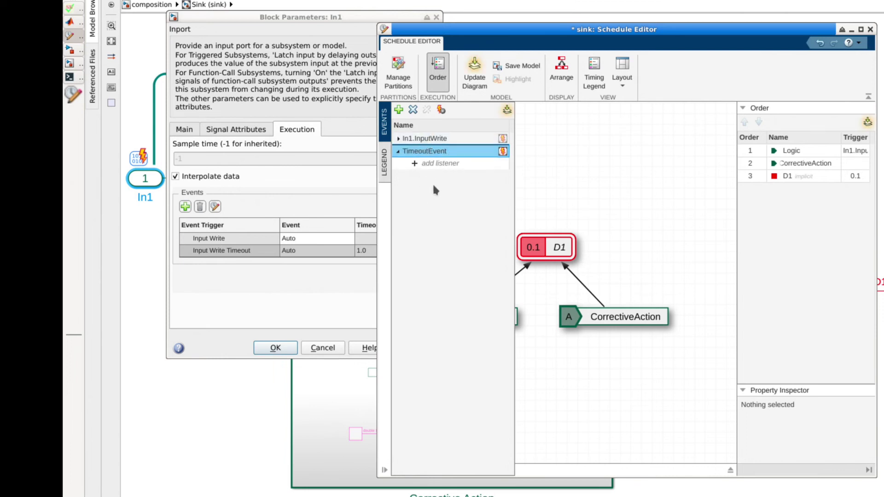
pyautogui.moveTo(428, 148); pyautogui.dragTo(579, 312)
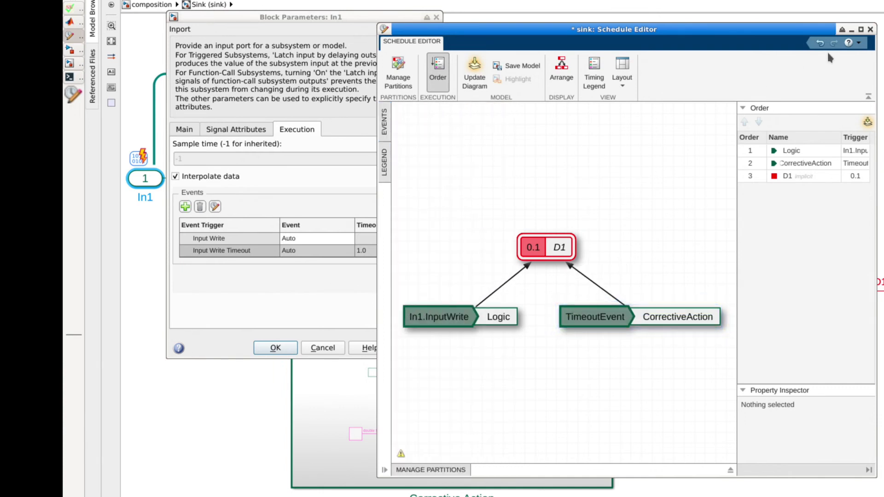
pyautogui.click(870, 29)
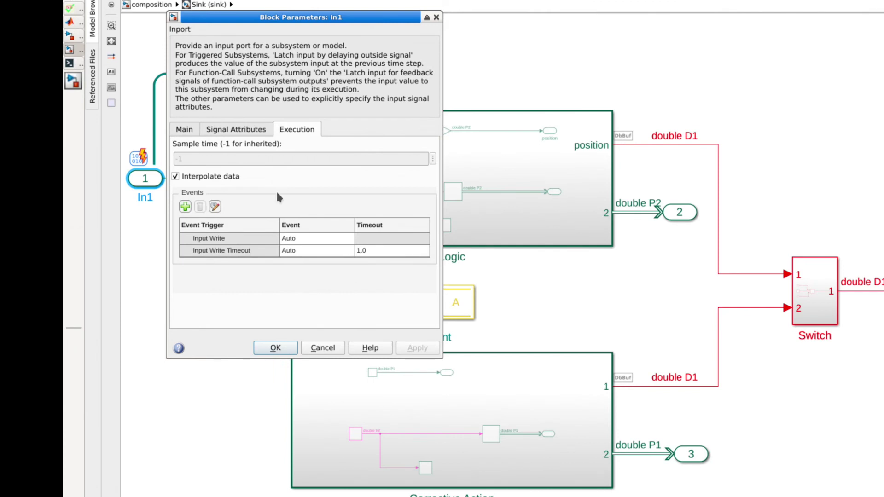
# - Set In1's Input Write Timeout event to TimeoutEvent, apply it, and update the diagram with Ctrl+D
pyautogui.click(294, 251)
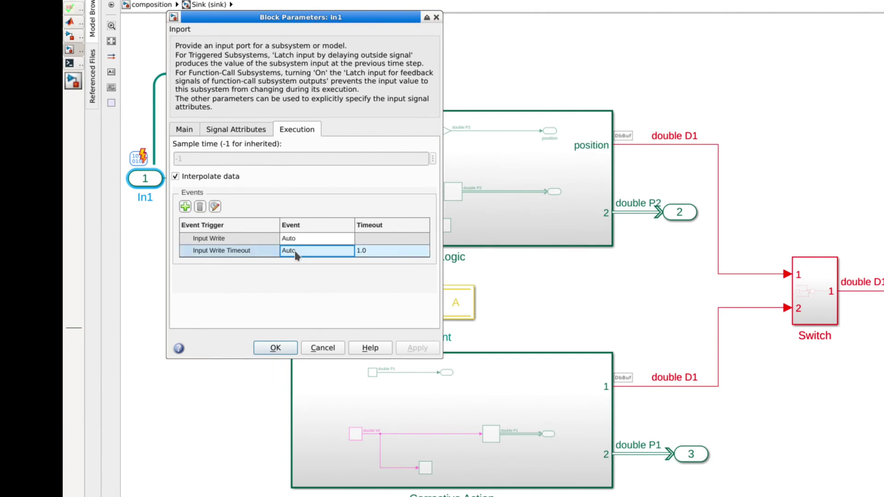
pyautogui.click(295, 251)
pyautogui.press('Escape')
pyautogui.click(276, 347)
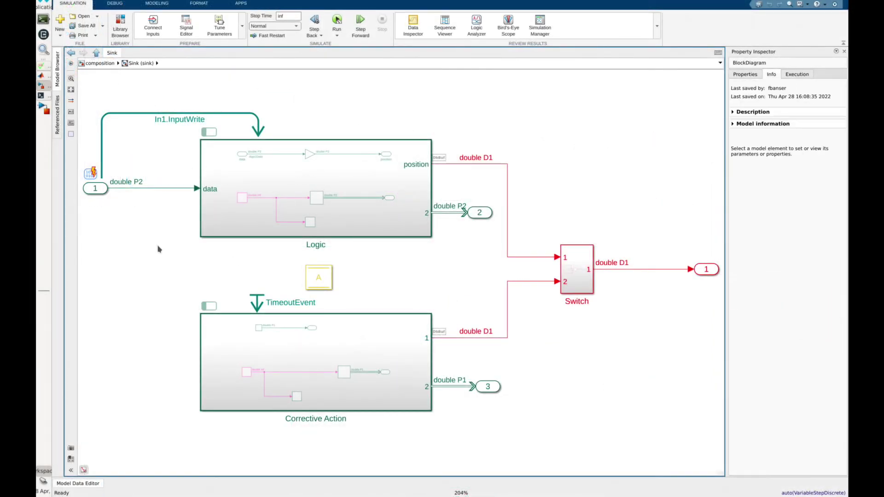
pyautogui.hotkey('ctrl', 'd')
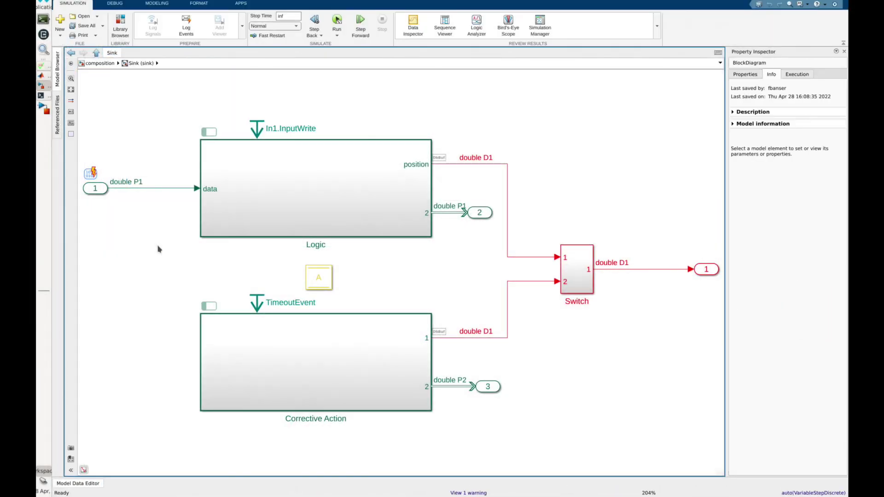
pyautogui.click(109, 64)
# - In the composition model, inspect the Rate Transition block and open the Sensor subsystem
pyautogui.click(375, 334)
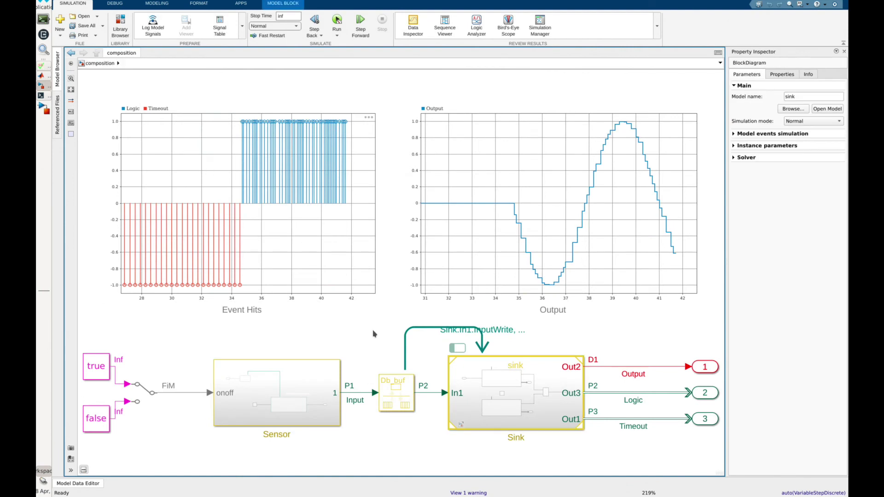
pyautogui.click(390, 397)
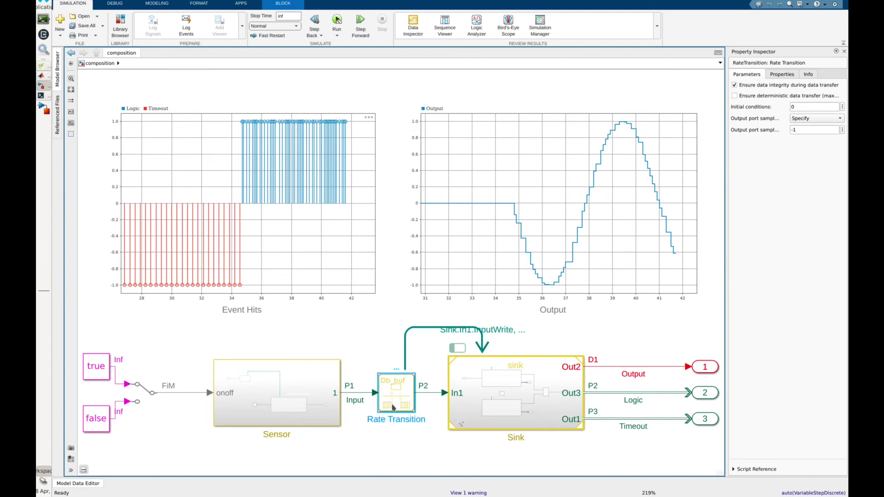
pyautogui.doubleClick(306, 411)
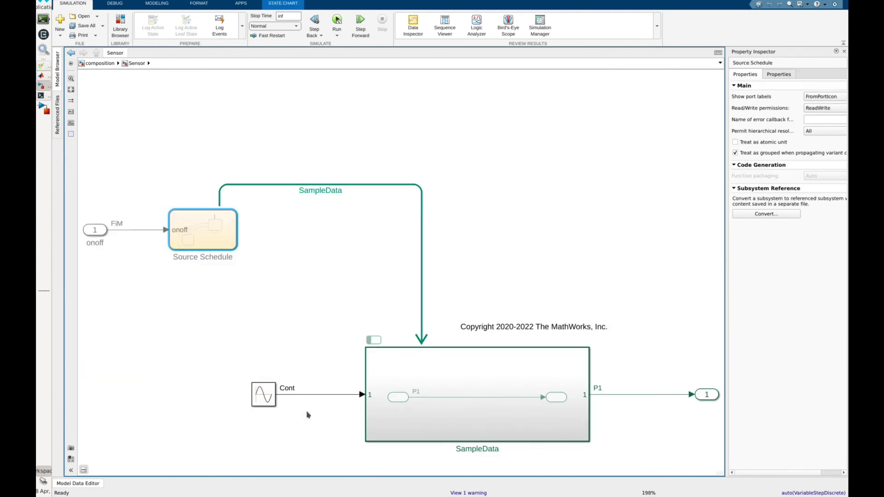
# - Inspect the Source Schedule on/off chart and its Off state, then return to Sensor
pyautogui.click(207, 236)
pyautogui.doubleClick(207, 236)
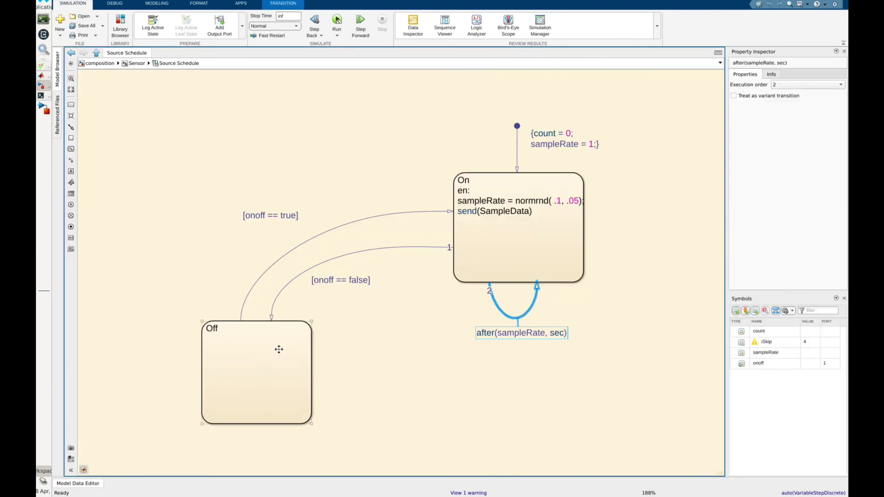
pyautogui.click(279, 350)
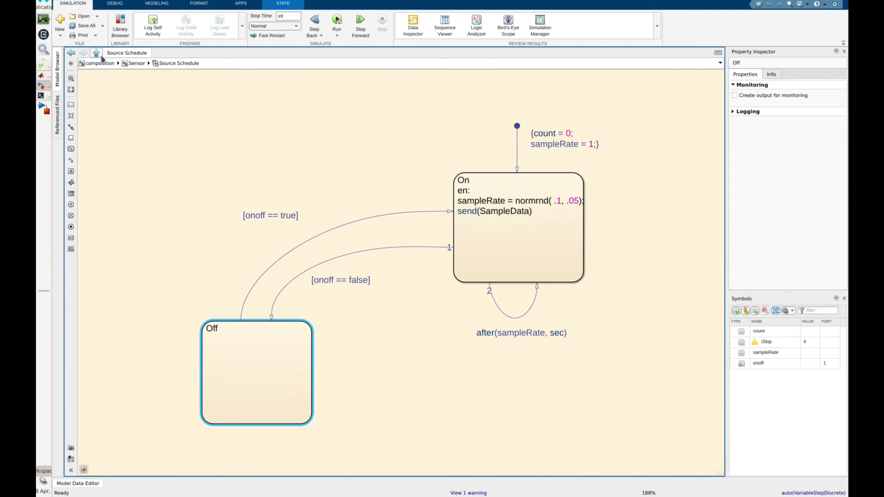
pyautogui.click(97, 53)
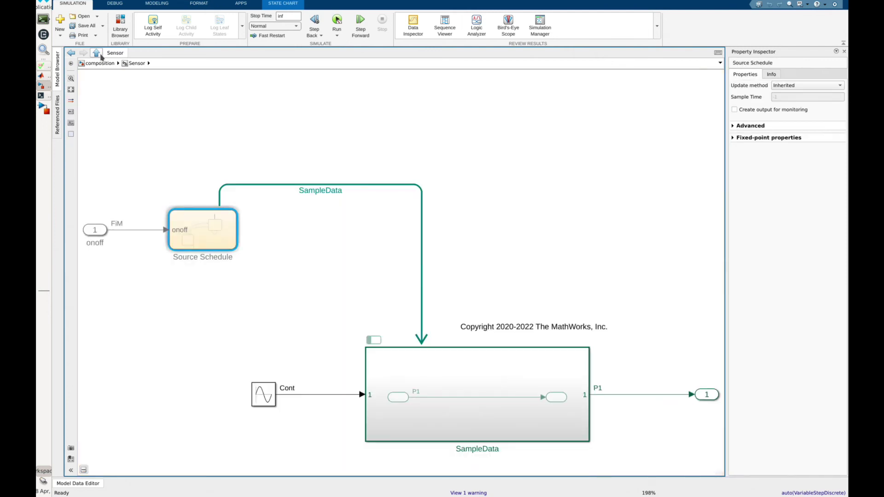
# - Start simulating the top-level composition model and select the Manual Switch and Event Hits scope
pyautogui.click(96, 52)
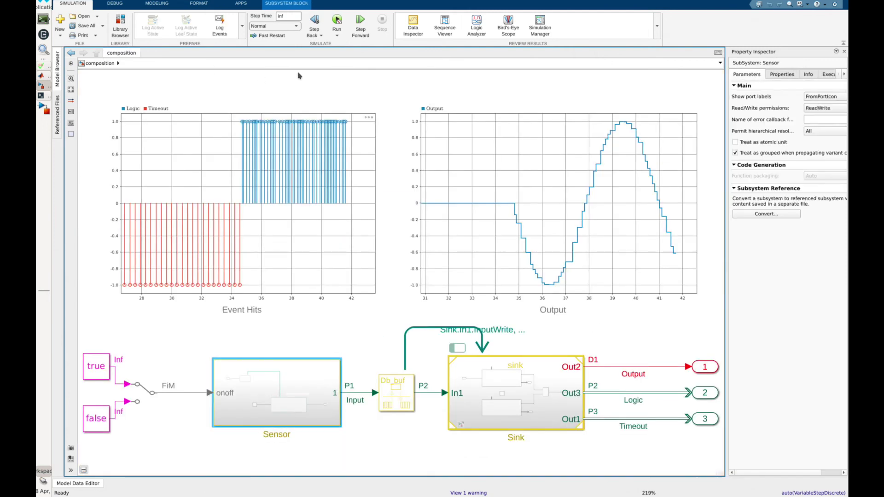
pyautogui.click(337, 20)
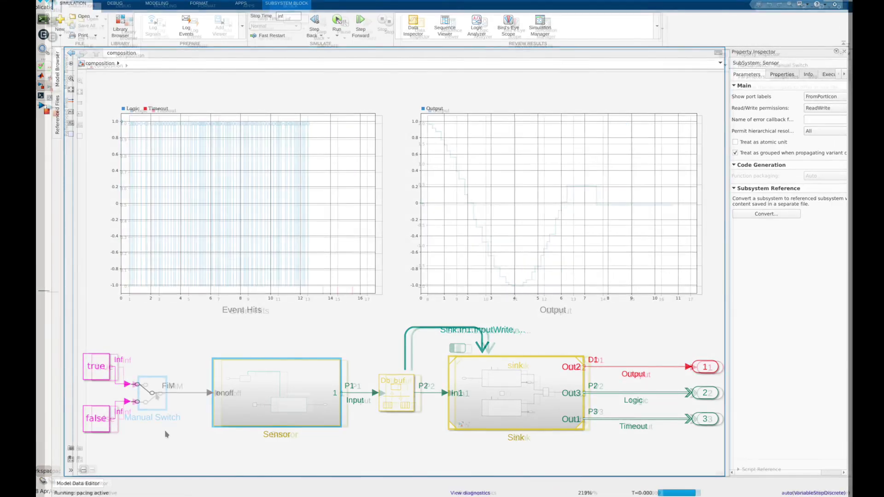
pyautogui.click(149, 390)
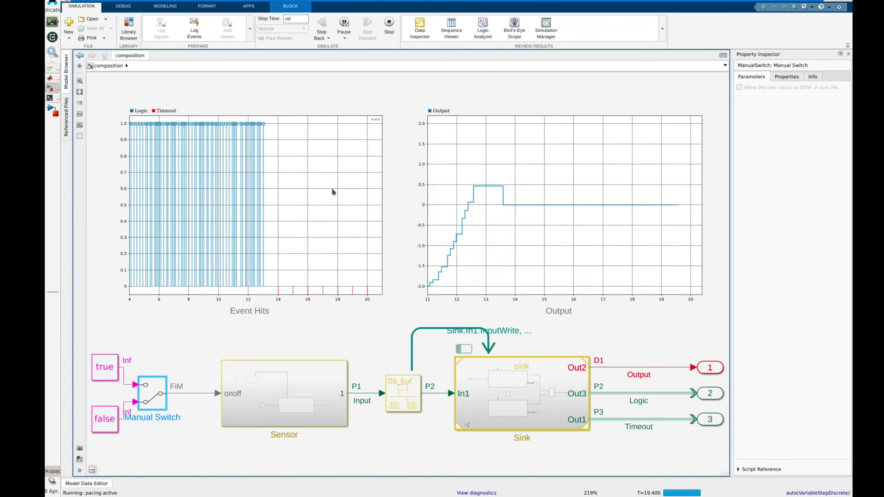
pyautogui.click(376, 122)
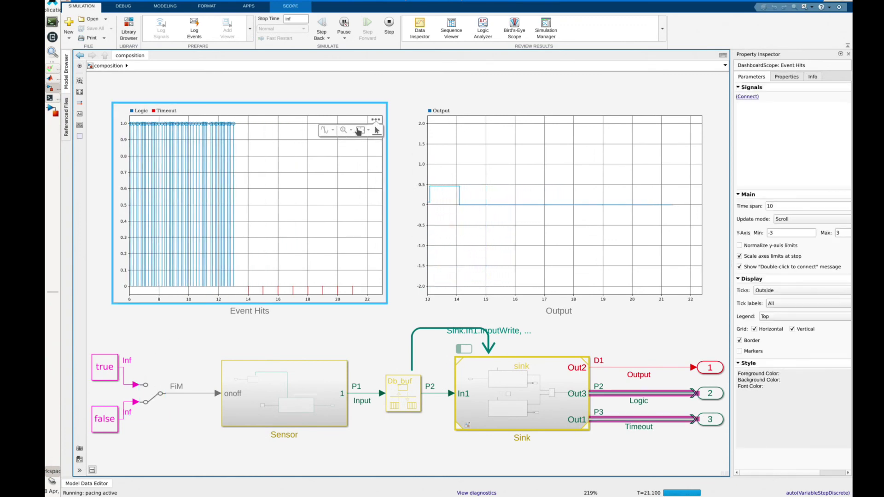
# - Toggle the Manual Switch sensor feed on and off to force timeouts, then stop the simulation
pyautogui.doubleClick(150, 401)
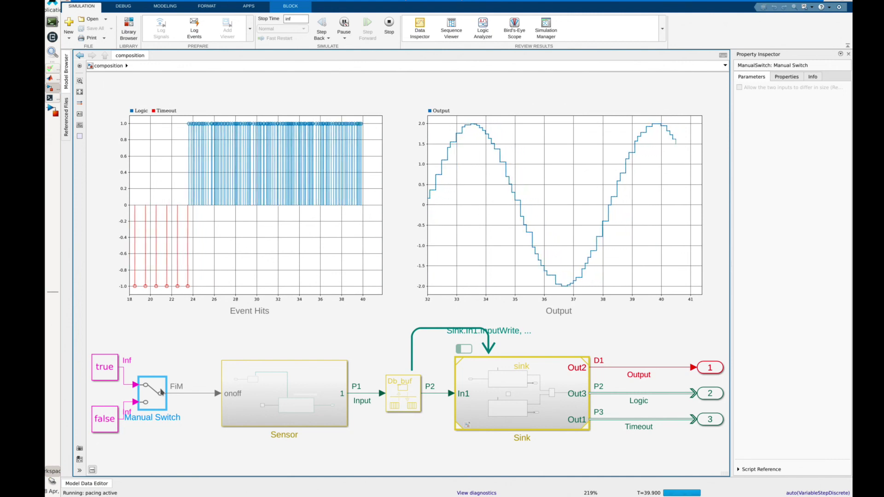
pyautogui.doubleClick(161, 391)
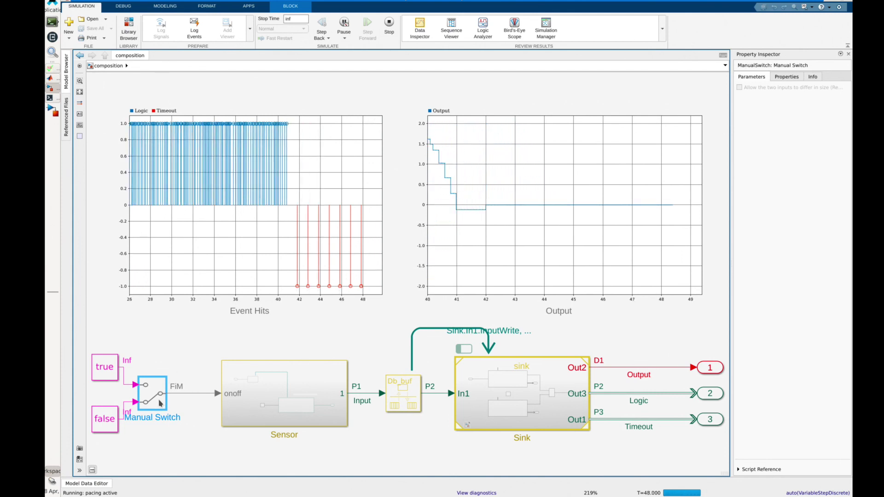
pyautogui.doubleClick(156, 399)
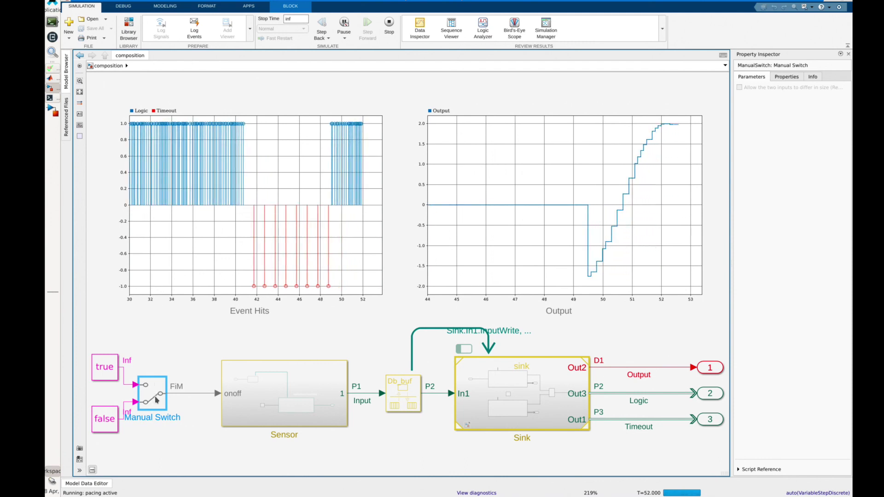
pyautogui.doubleClick(156, 400)
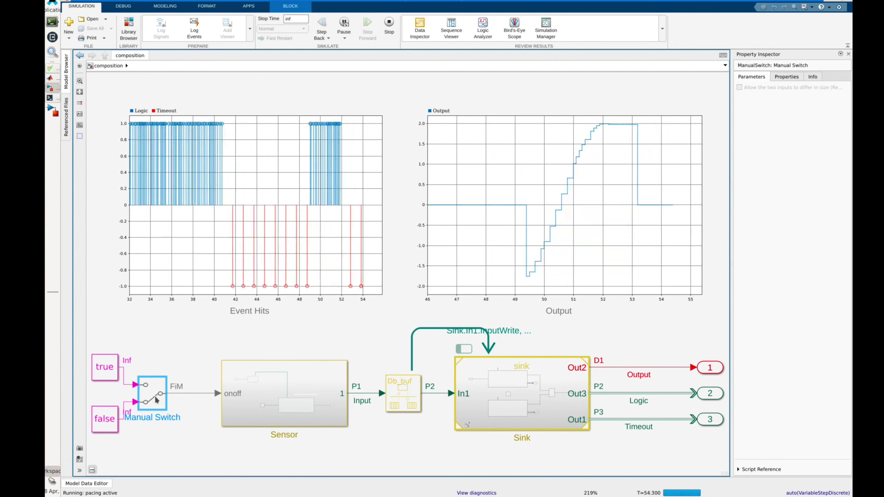
pyautogui.click(389, 23)
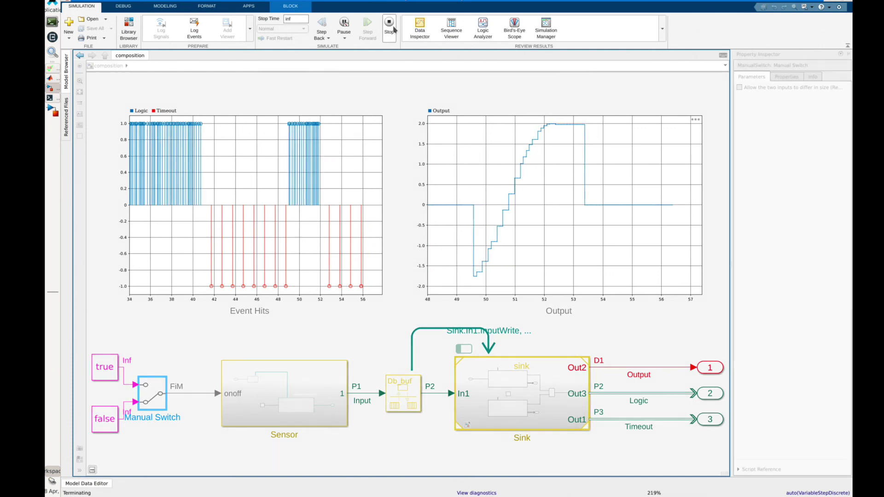